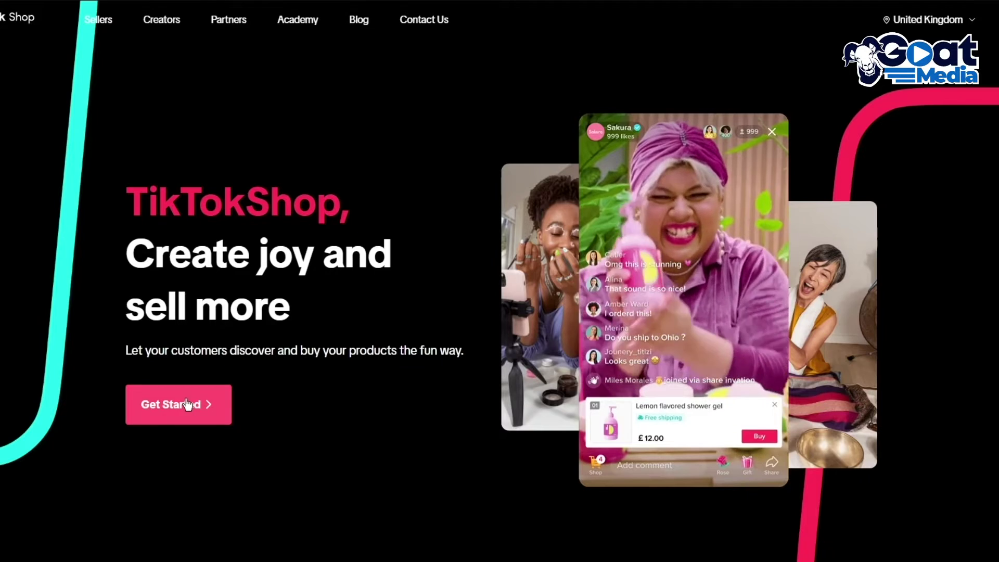
Scroll the landing page to the Live shopping, Shoppable videos and Product showcase section.
{"action": "scroll", "coordinate": [190, 385], "scroll_direction": "down", "scroll_amount": 15}
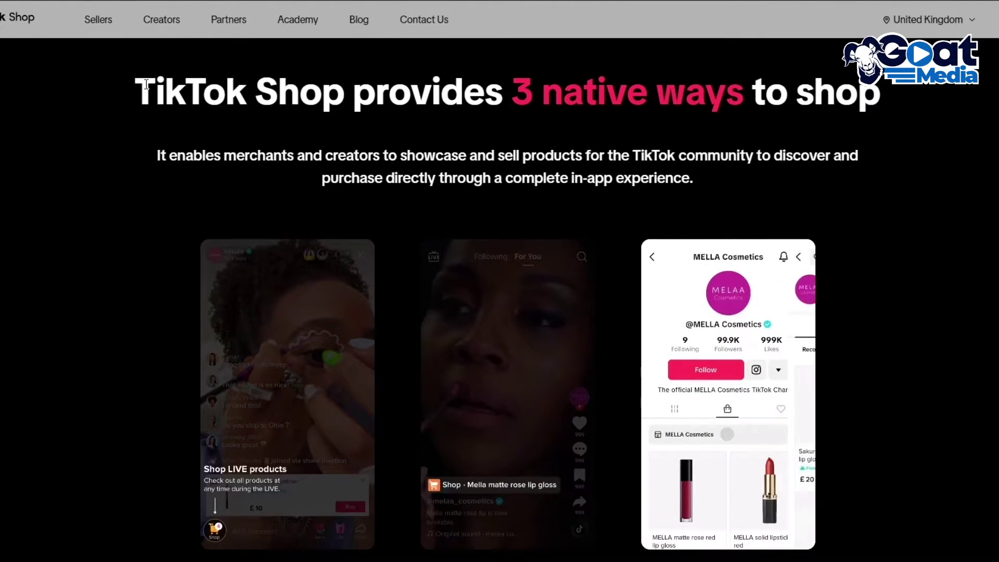
{"action": "scroll", "coordinate": [172, 229], "scroll_direction": "down", "scroll_amount": 3}
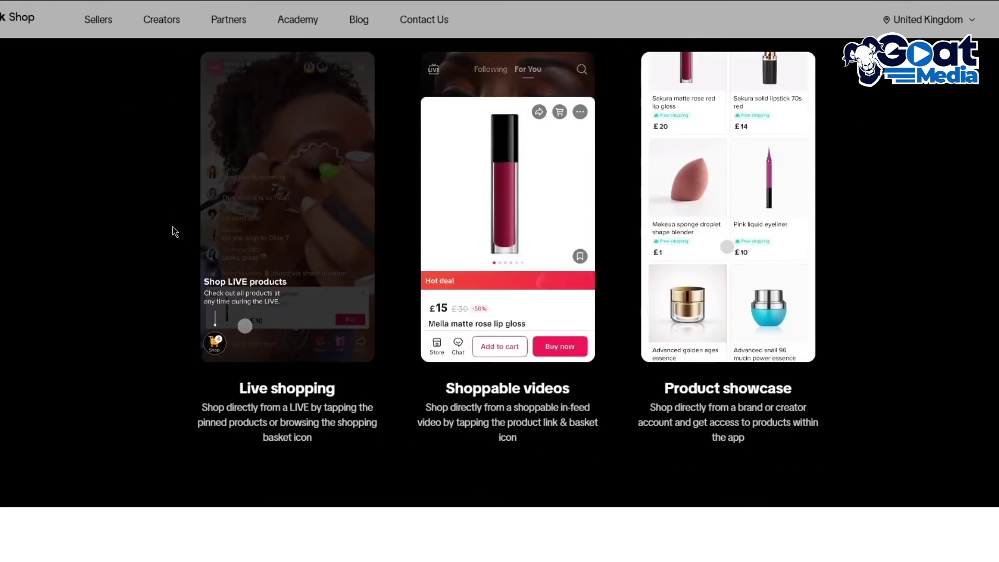
{"action": "scroll", "coordinate": [149, 231], "scroll_direction": "up", "scroll_amount": 1}
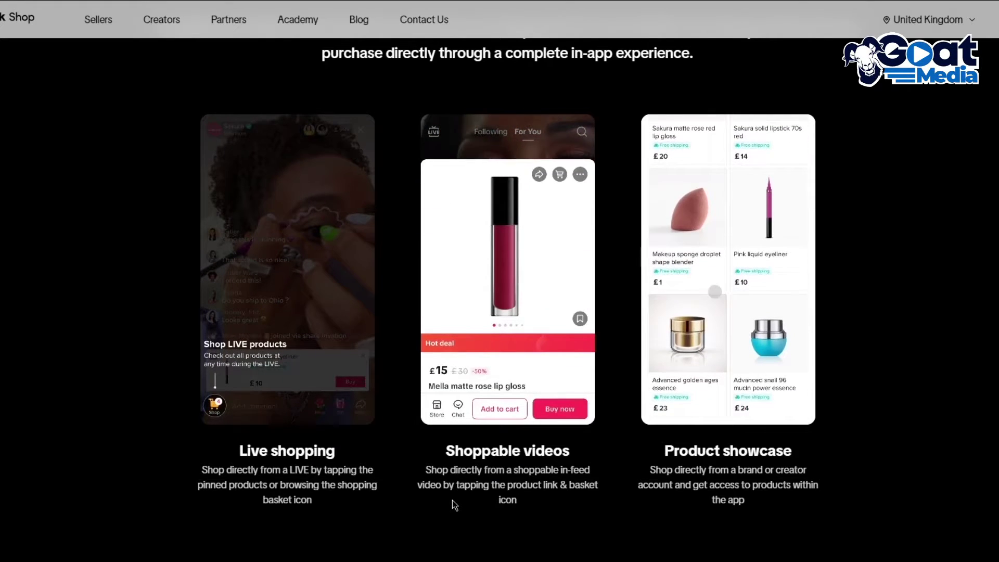
Scroll down to the 'TikTok Shop For You' benefits section.
{"action": "scroll", "coordinate": [320, 337], "scroll_direction": "down", "scroll_amount": 6}
{"action": "scroll", "coordinate": [281, 280], "scroll_direction": "up", "scroll_amount": 10}
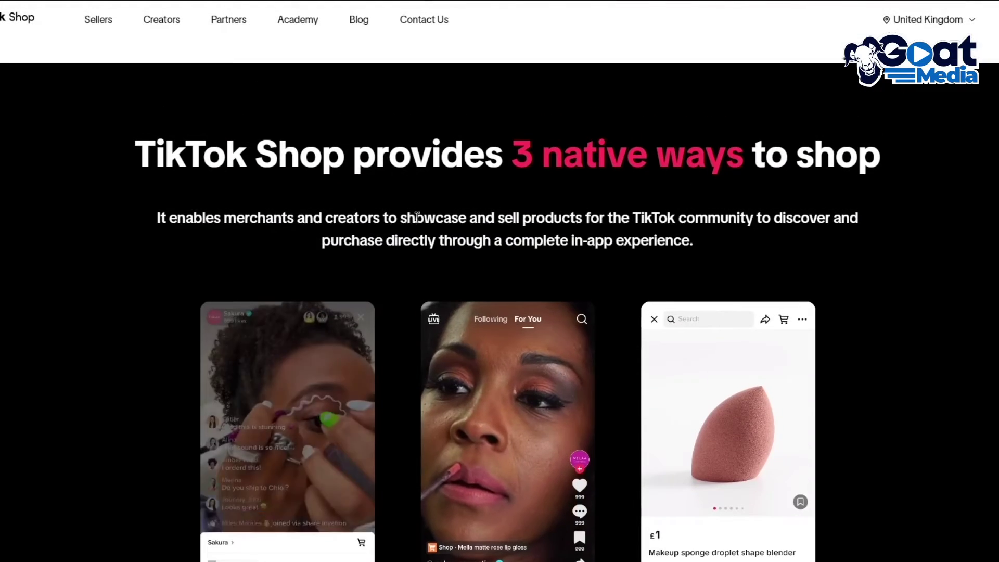
{"action": "scroll", "coordinate": [281, 313], "scroll_direction": "down", "scroll_amount": 8}
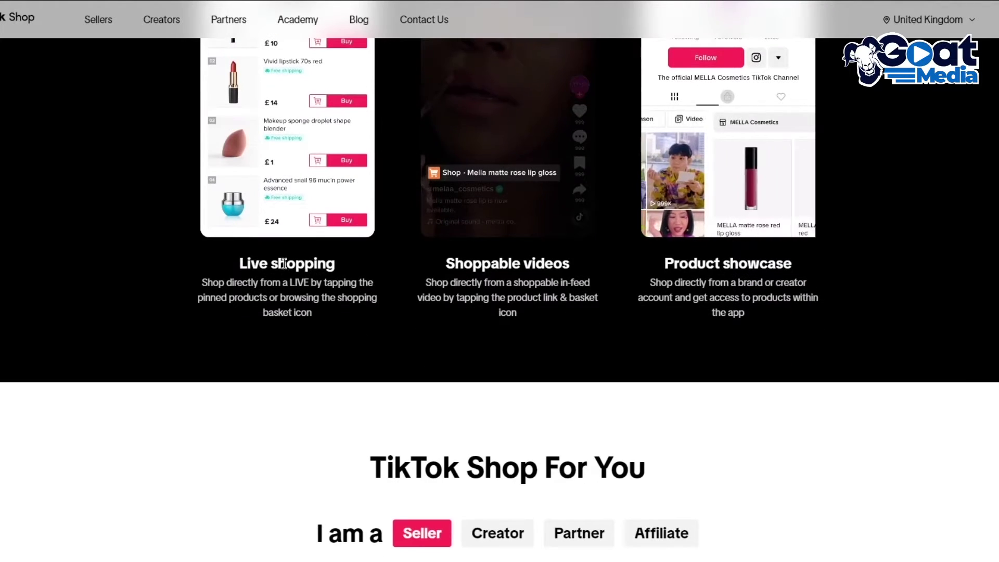
{"action": "scroll", "coordinate": [319, 311], "scroll_direction": "down", "scroll_amount": 4}
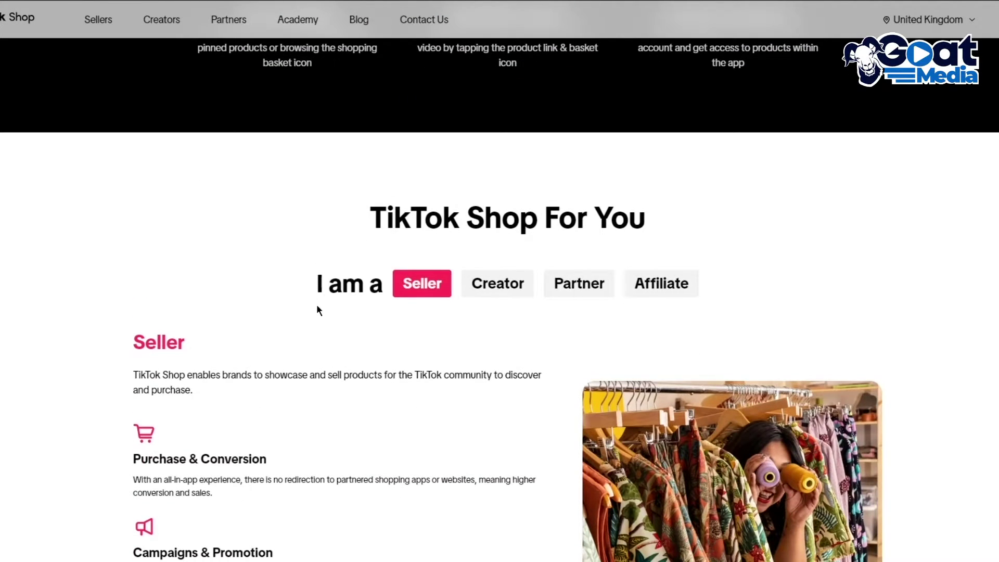
{"action": "scroll", "coordinate": [286, 218], "scroll_direction": "down", "scroll_amount": 4}
{"action": "scroll", "coordinate": [286, 218], "scroll_direction": "up", "scroll_amount": 2}
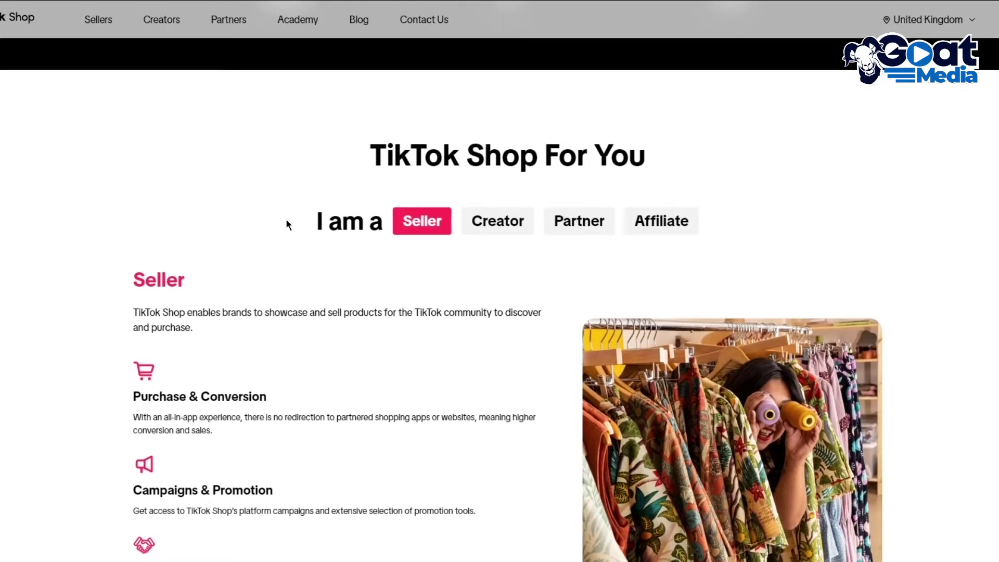
View the Creator, Partner and Affiliate benefits, return to Seller, then scroll further down.
{"action": "left_click", "coordinate": [466, 221]}
{"action": "left_click", "coordinate": [560, 221]}
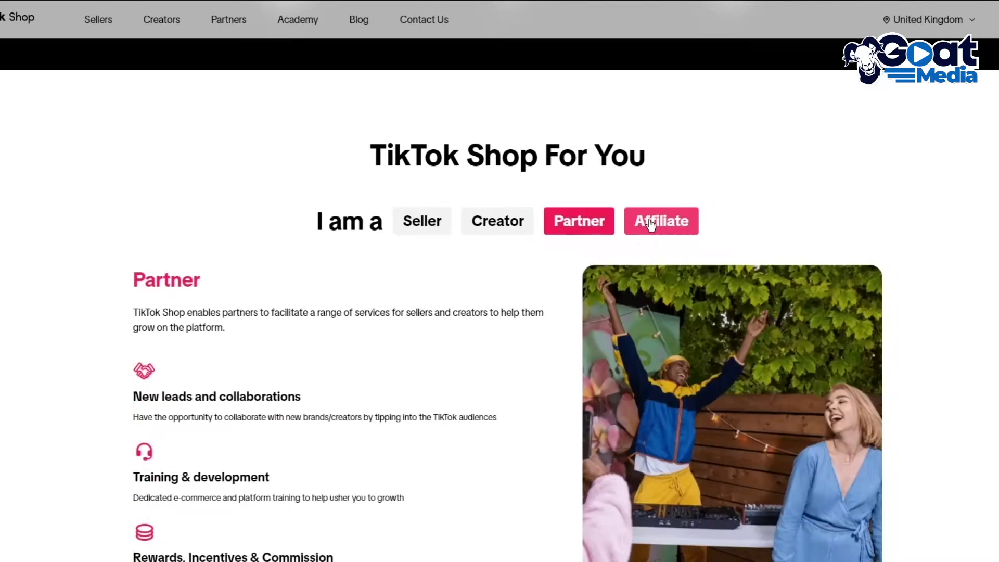
{"action": "left_click", "coordinate": [650, 224]}
{"action": "left_click", "coordinate": [420, 229]}
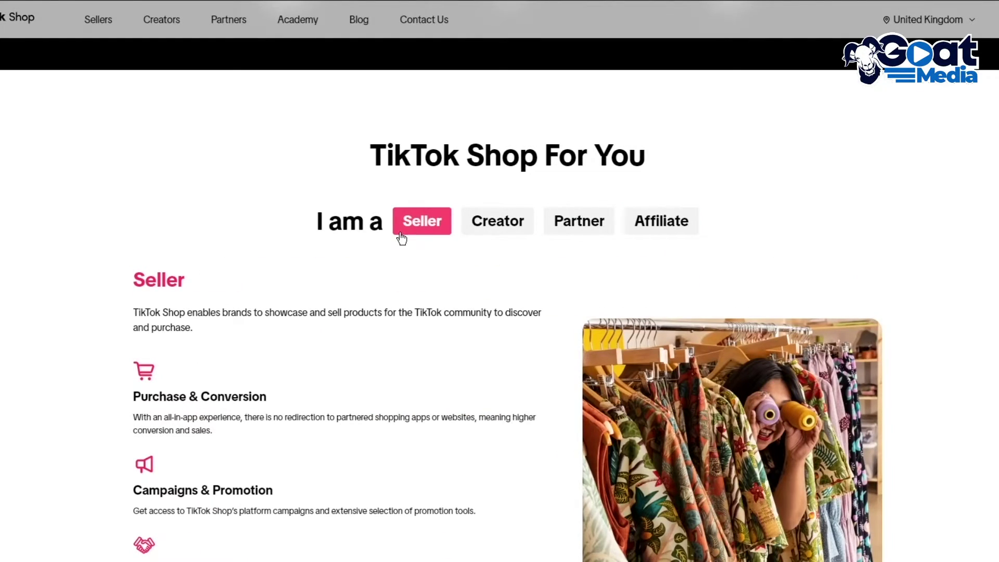
{"action": "scroll", "coordinate": [401, 234], "scroll_direction": "down", "scroll_amount": 2}
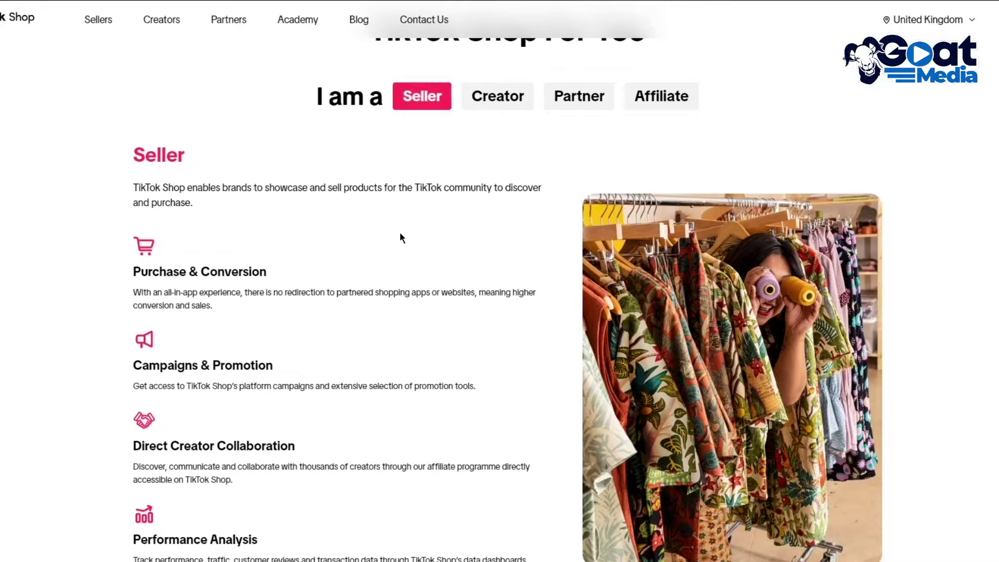
{"action": "scroll", "coordinate": [400, 234], "scroll_direction": "down", "scroll_amount": 6}
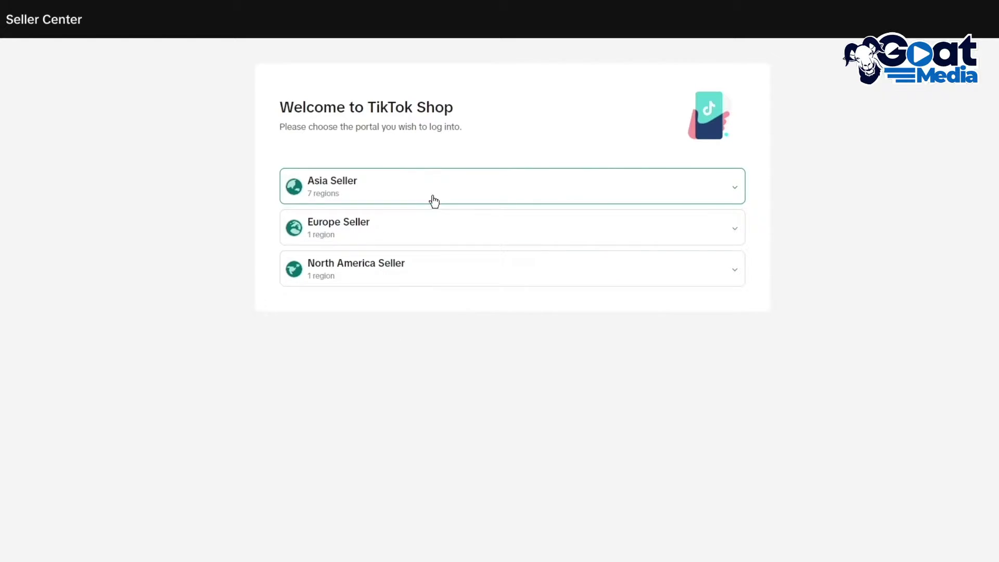
Expand the Asia Seller regions to reveal the Global Selling Seller portal.
{"action": "left_click", "coordinate": [417, 202]}
{"action": "mouse_move", "coordinate": [426, 234]}
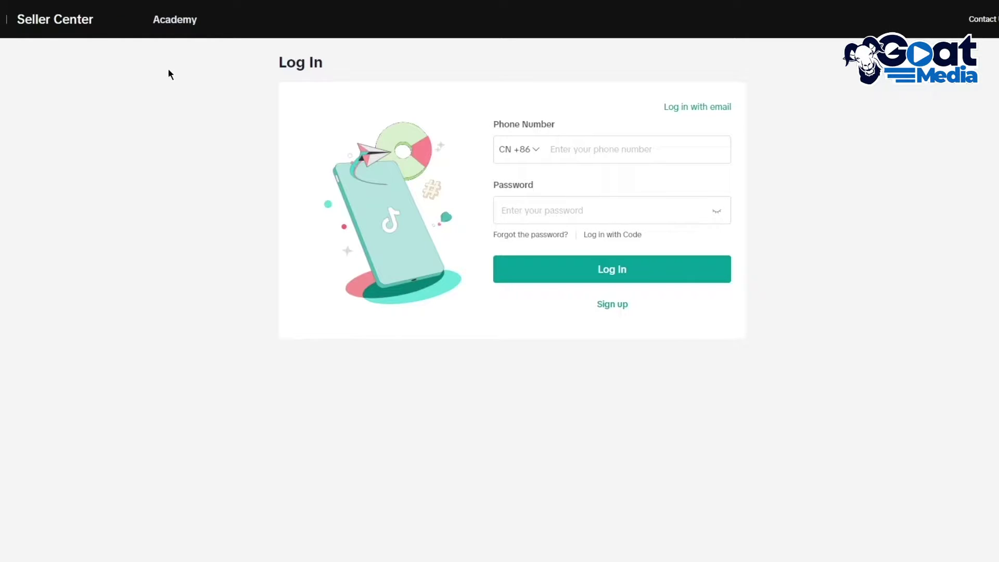
On the new-account form, check the phone country codes, finding only CN +86 and HK.
{"action": "left_click", "coordinate": [601, 307]}
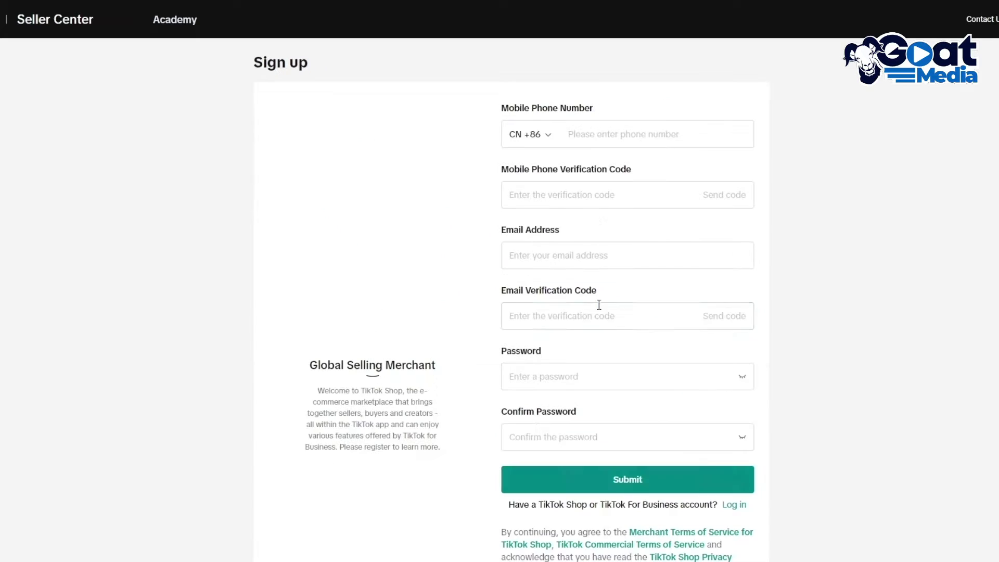
{"action": "left_click", "coordinate": [601, 123]}
{"action": "left_click", "coordinate": [550, 134]}
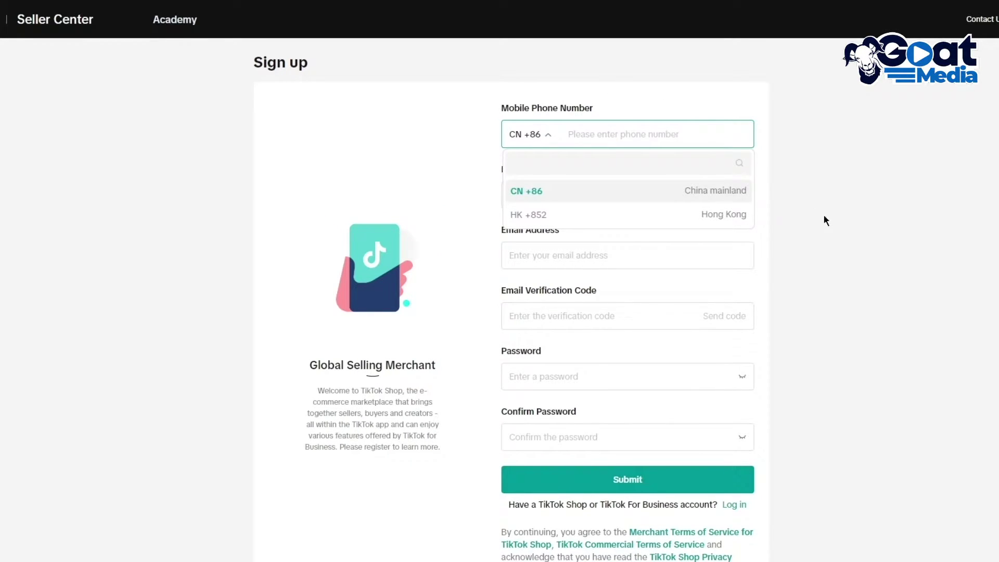
{"action": "left_click", "coordinate": [832, 166]}
{"action": "left_click", "coordinate": [608, 131]}
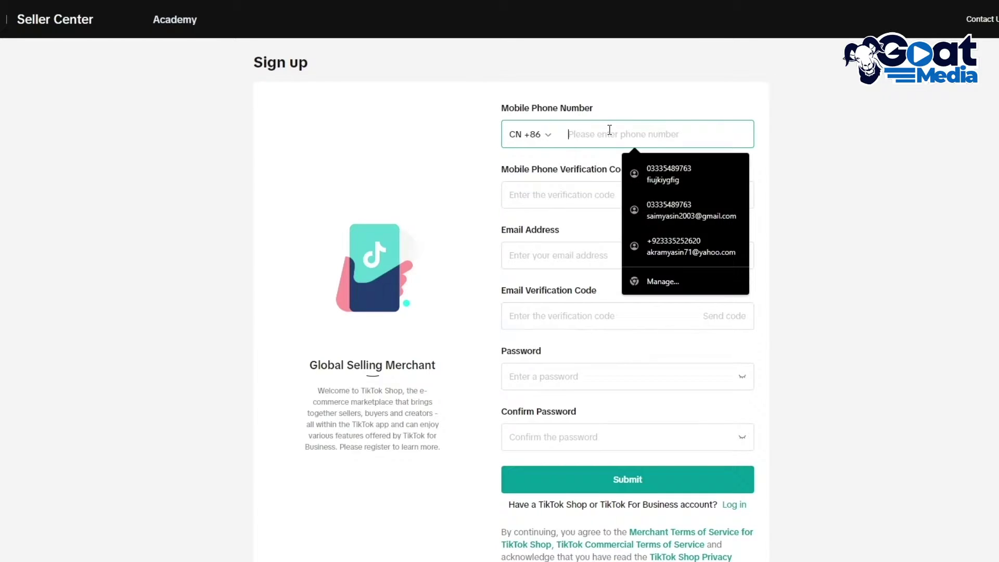
{"action": "left_click", "coordinate": [779, 129]}
{"action": "left_click", "coordinate": [542, 134]}
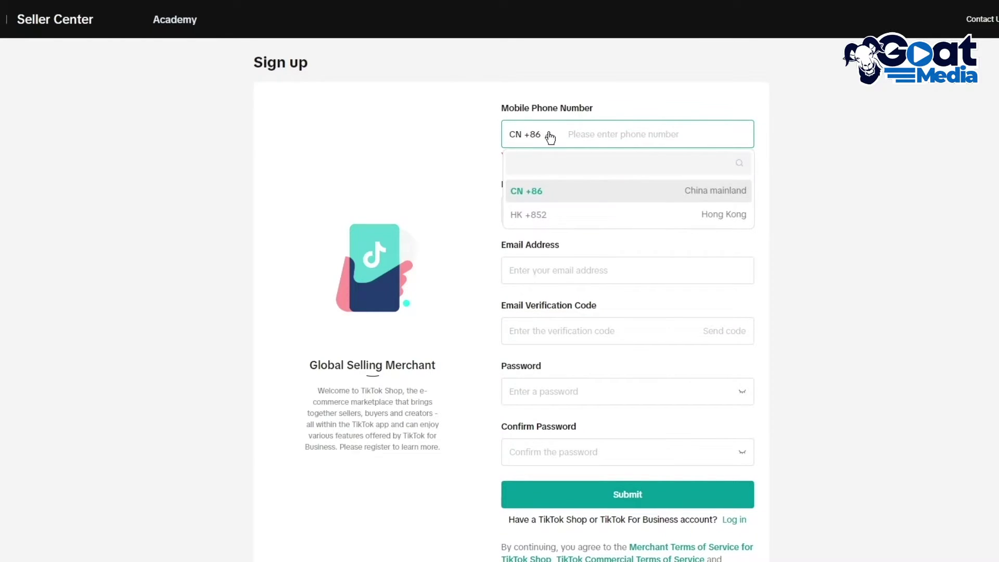
{"action": "left_click", "coordinate": [306, 156]}
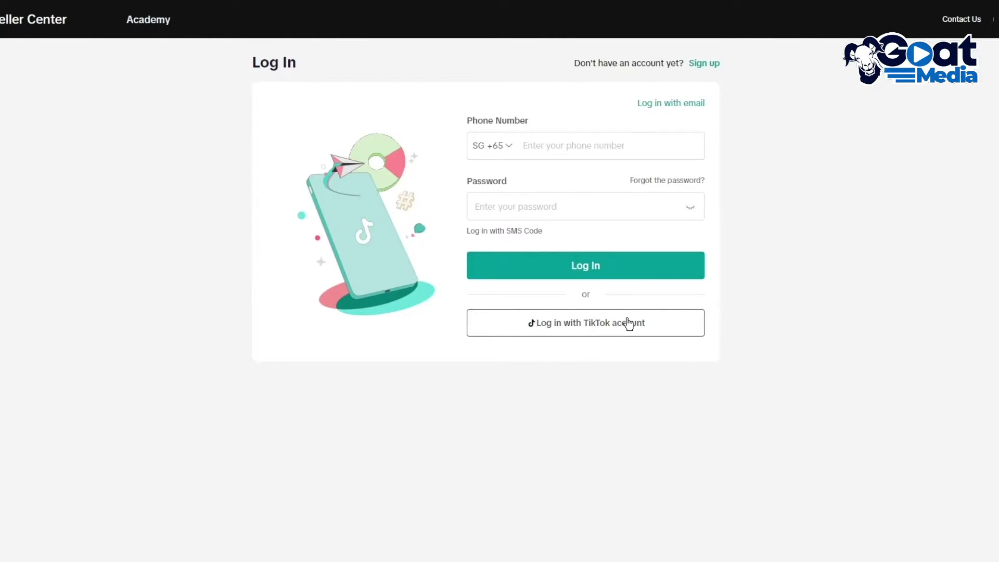
Search the SG +65 country-code list for 'pak', close it, and open the Sign up form.
{"action": "left_click", "coordinate": [535, 157]}
{"action": "left_click", "coordinate": [508, 156]}
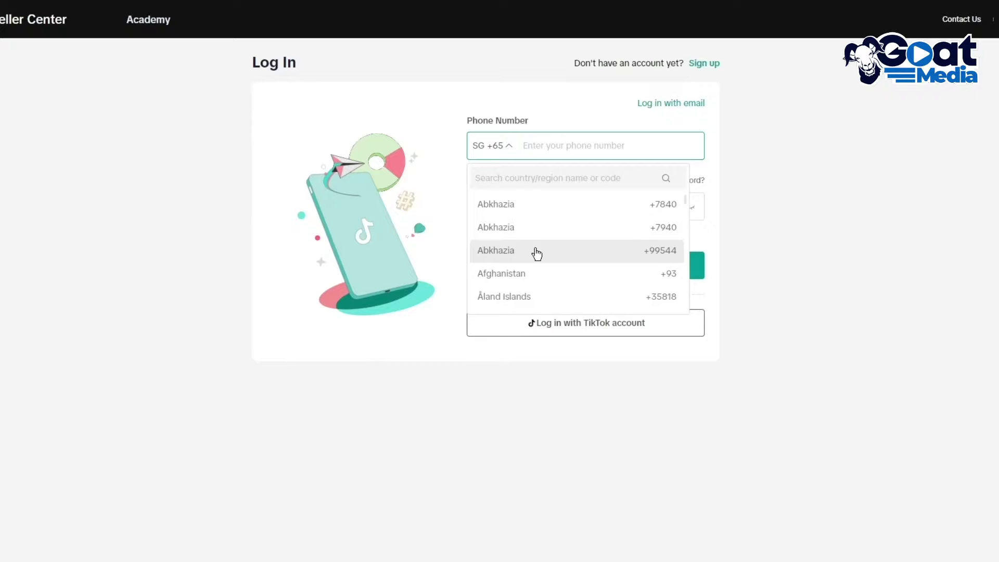
{"action": "scroll", "coordinate": [534, 252], "scroll_direction": "down", "scroll_amount": 5}
{"action": "scroll", "coordinate": [536, 253], "scroll_direction": "down", "scroll_amount": 15}
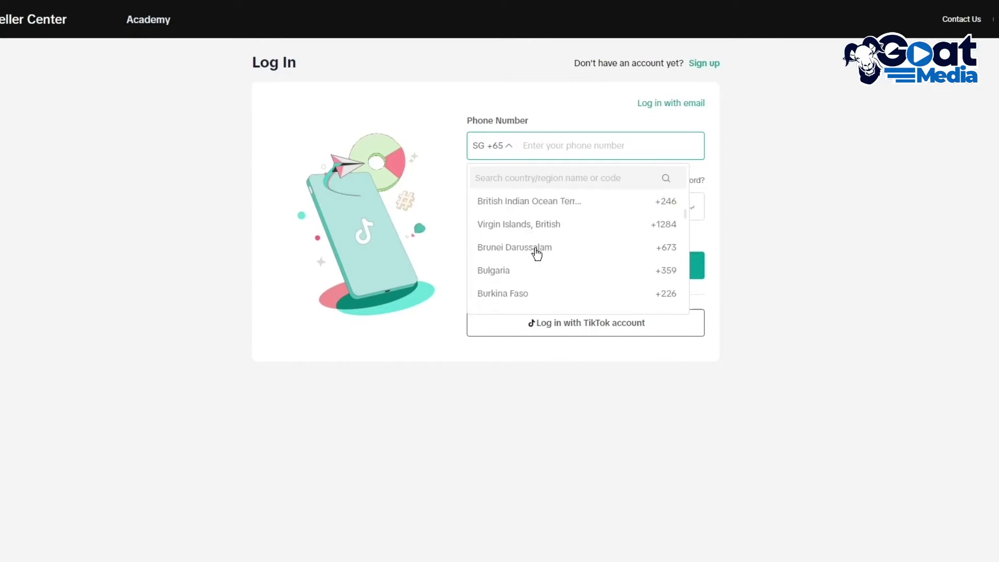
{"action": "left_click", "coordinate": [550, 167]}
{"action": "type", "text": "p"}
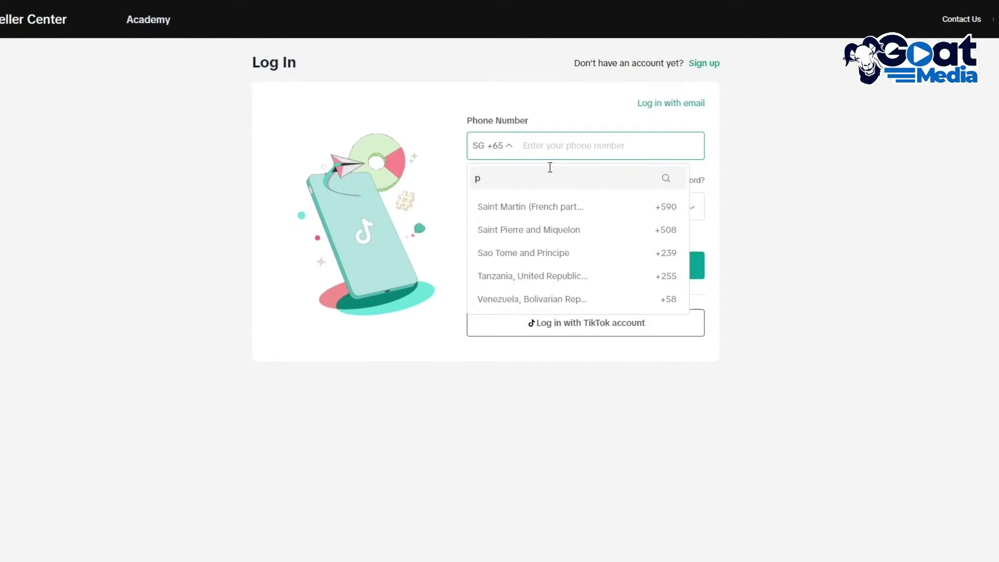
{"action": "type", "text": "ak"}
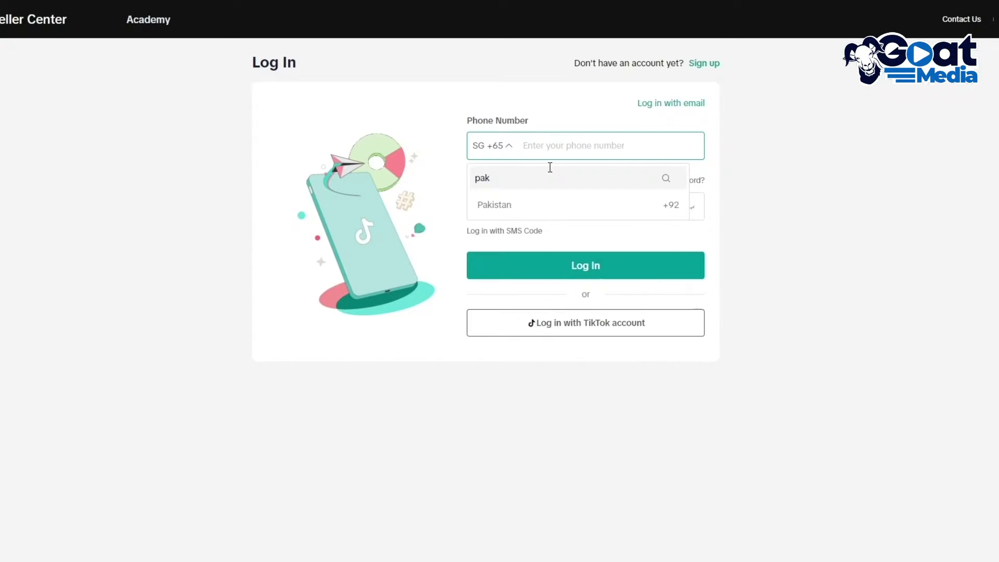
{"action": "left_click", "coordinate": [823, 171]}
{"action": "left_click", "coordinate": [704, 63]}
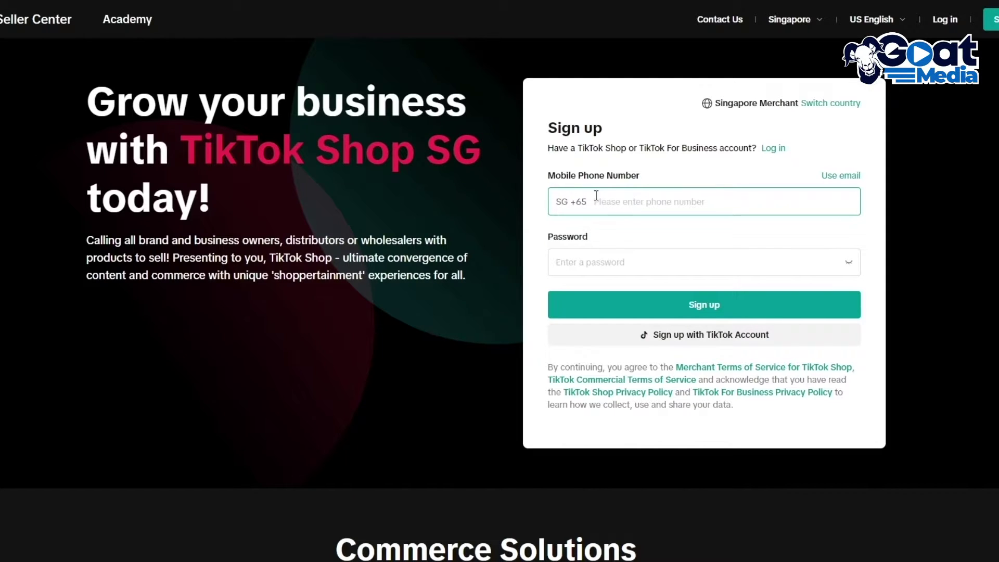
Switch the sign-up form from phone number to email address.
{"action": "left_click", "coordinate": [731, 179]}
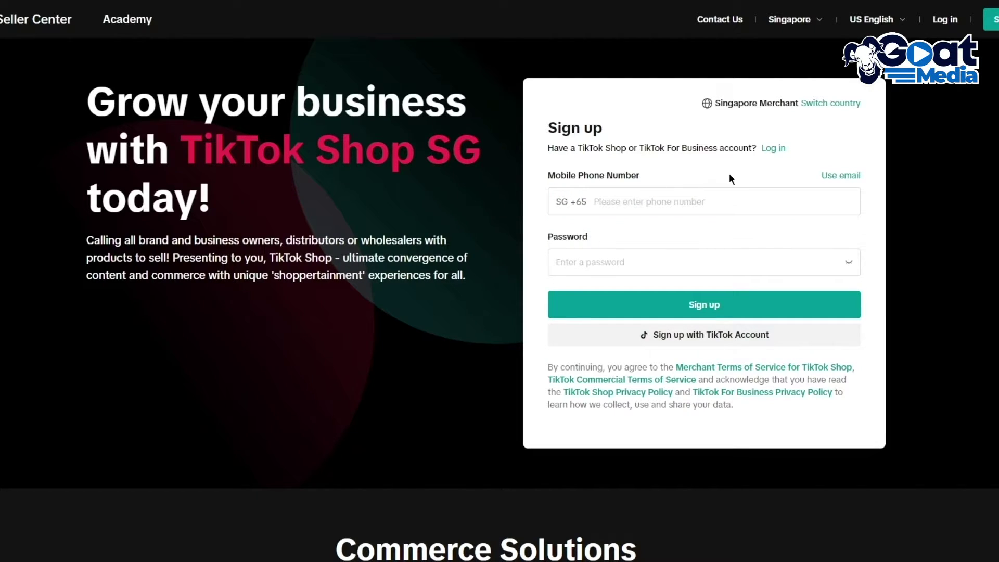
{"action": "left_click", "coordinate": [834, 176]}
{"action": "left_click", "coordinate": [679, 201]}
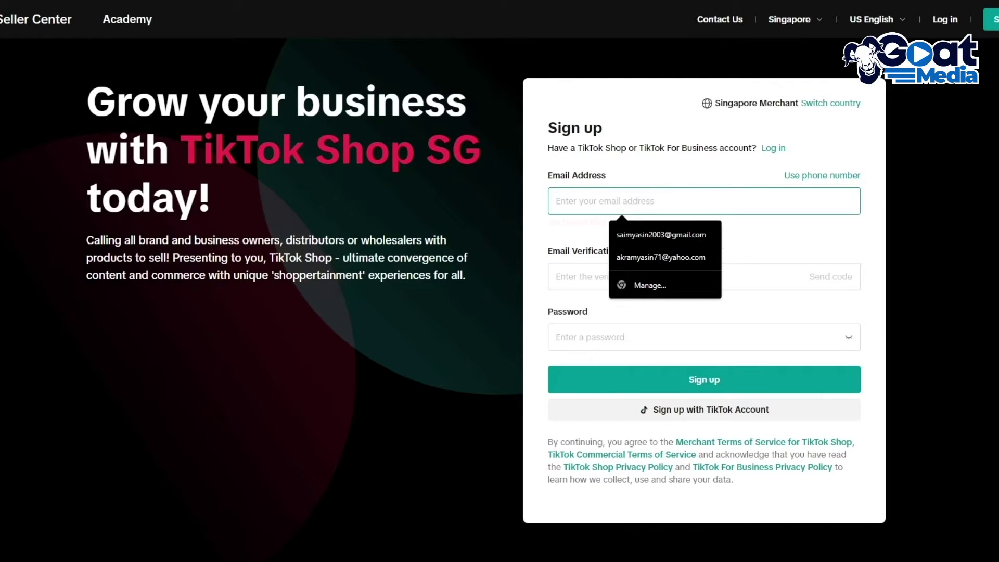
{"action": "key", "text": "Tab"}
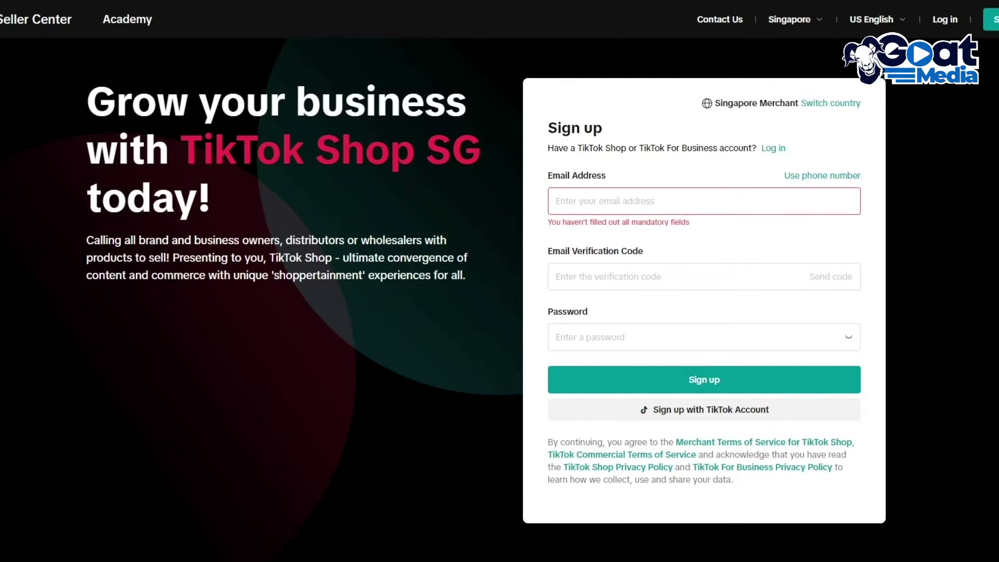
Paste the copied email address and request an email verification code.
{"action": "left_click", "coordinate": [658, 201]}
{"action": "right_click", "coordinate": [655, 201]}
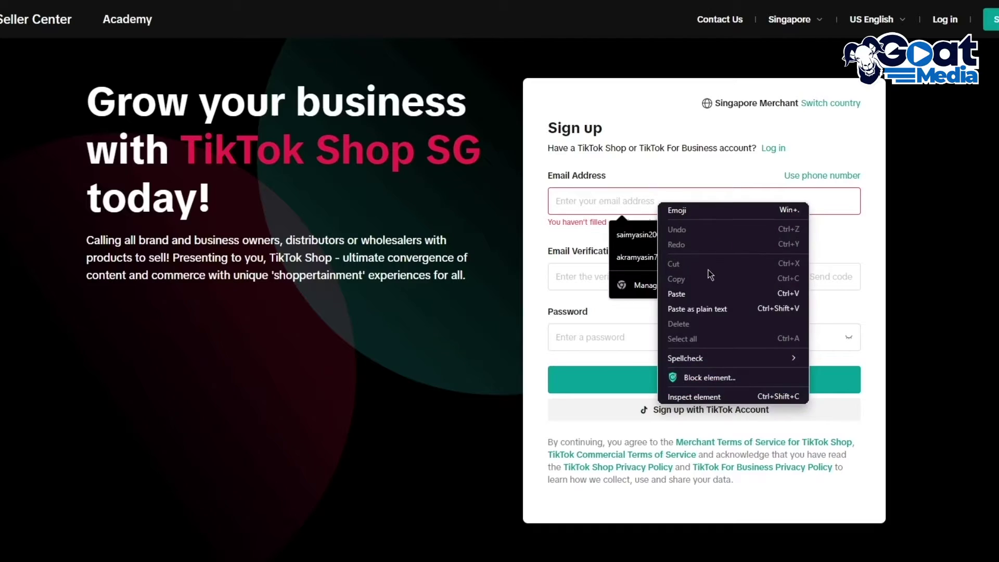
{"action": "left_click", "coordinate": [678, 293]}
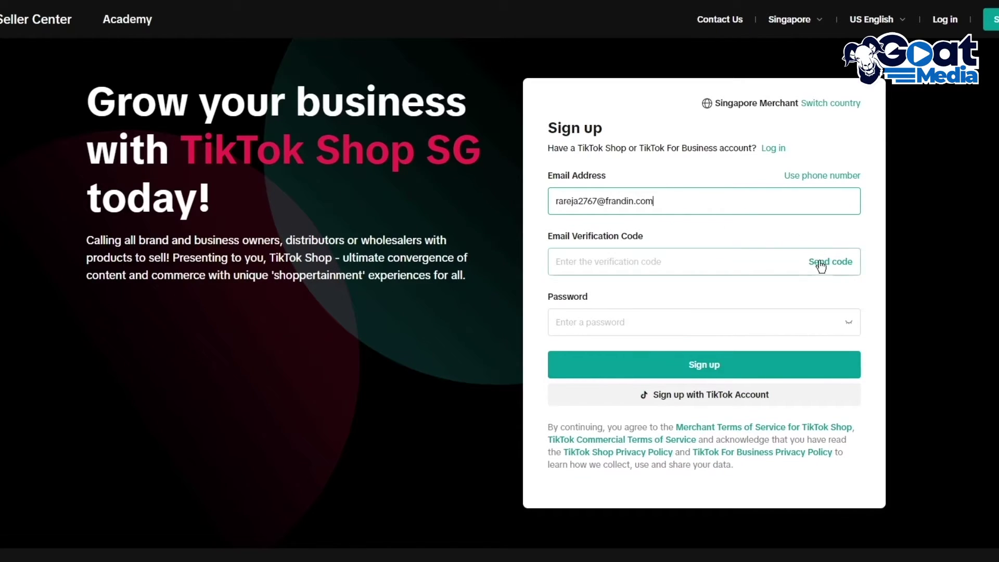
{"action": "left_click", "coordinate": [651, 261]}
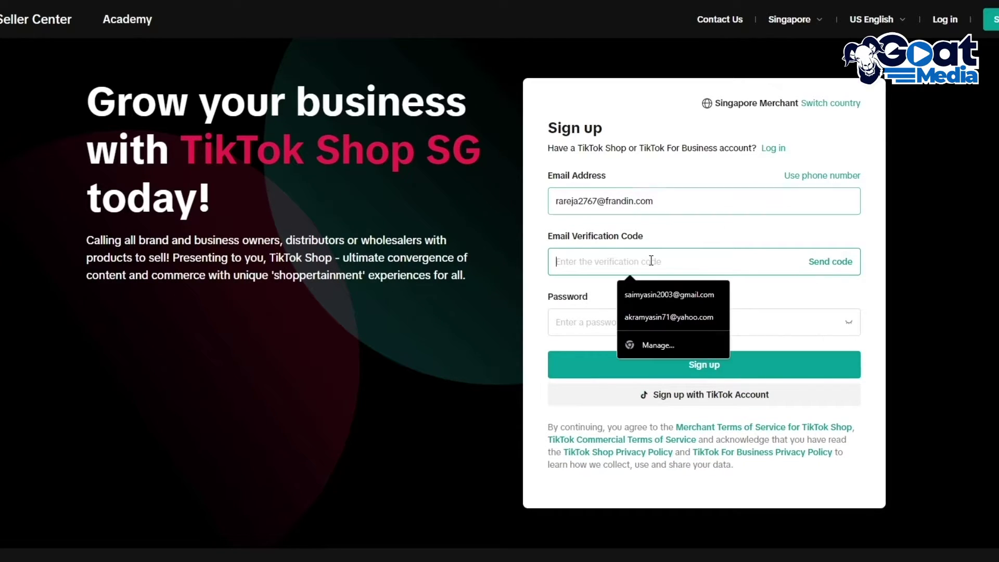
{"action": "left_click", "coordinate": [820, 263]}
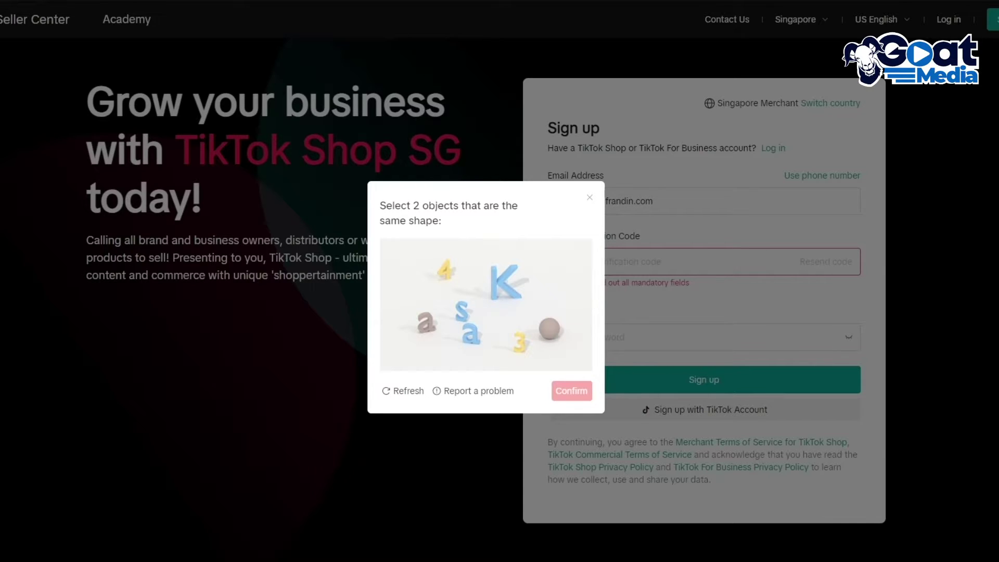
Close the shape-matching check and type the emailed verification code.
{"action": "key", "text": "Escape"}
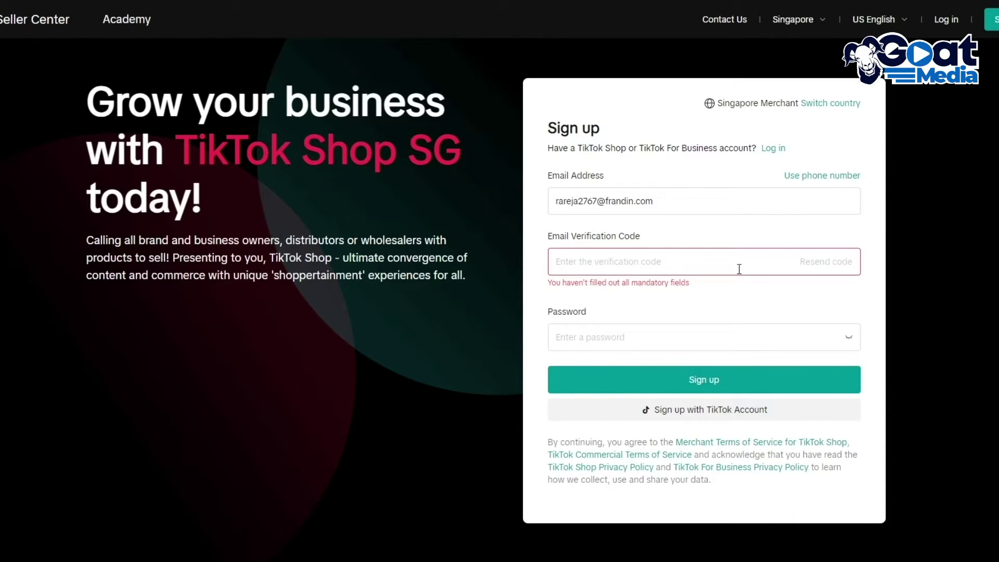
{"action": "left_click", "coordinate": [691, 258]}
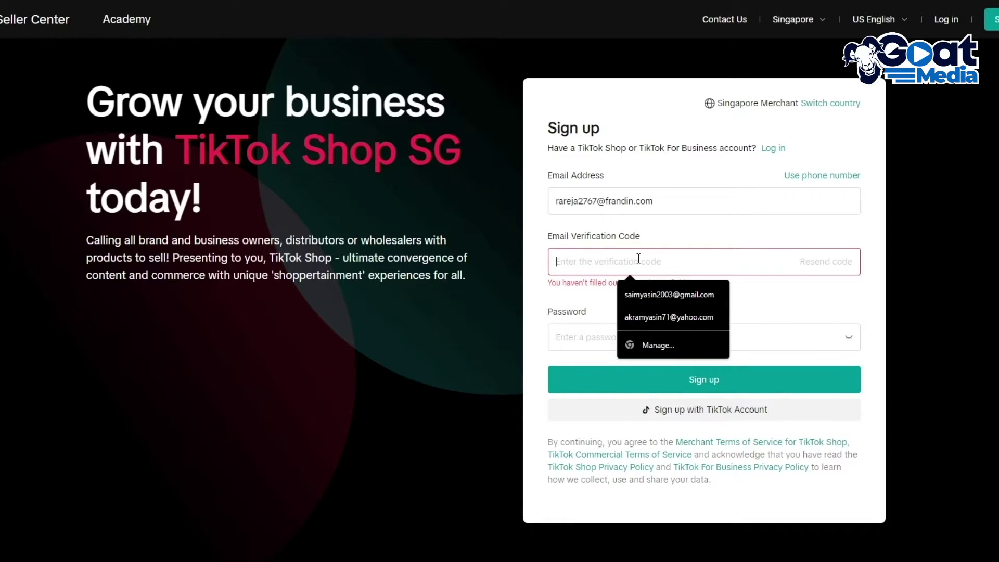
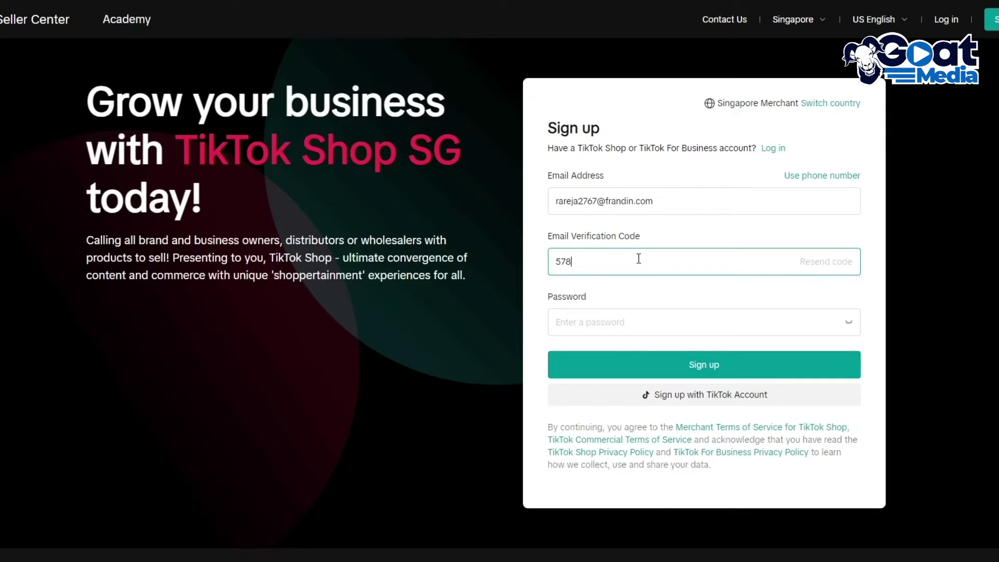
Enter a password and its confirmation, then submit the sign-up form.
{"action": "left_click", "coordinate": [608, 316]}
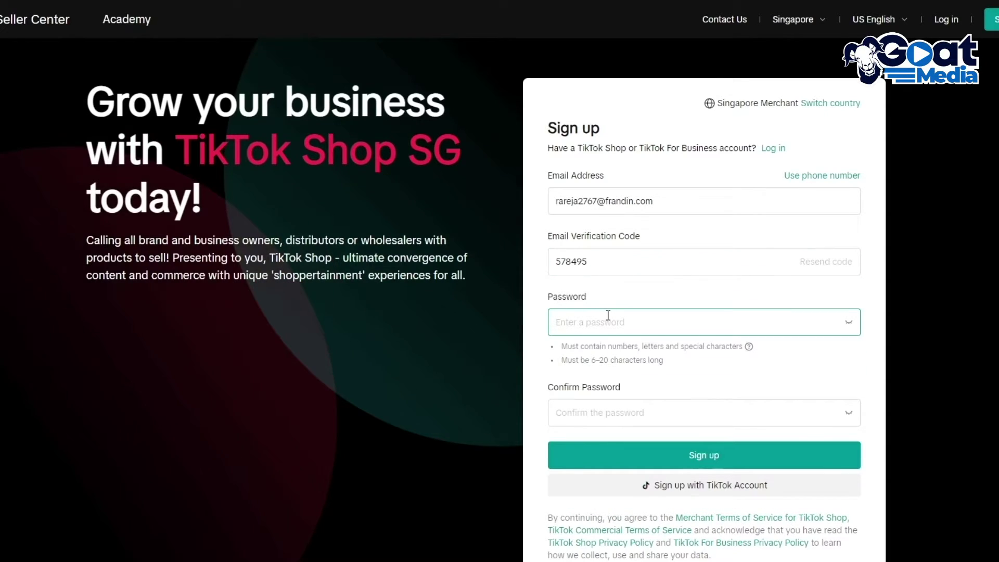
{"action": "left_click", "coordinate": [582, 407]}
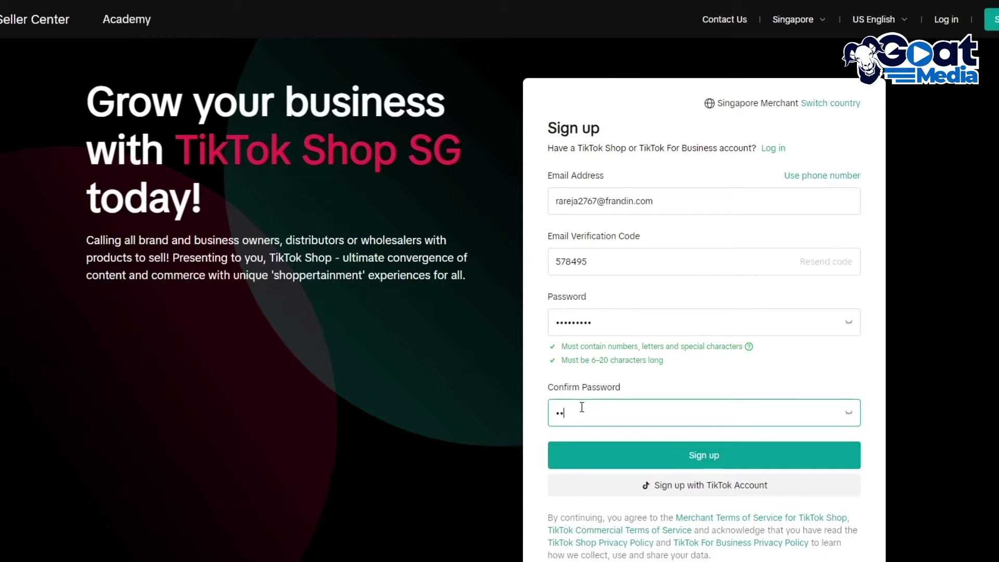
{"action": "left_click", "coordinate": [719, 450]}
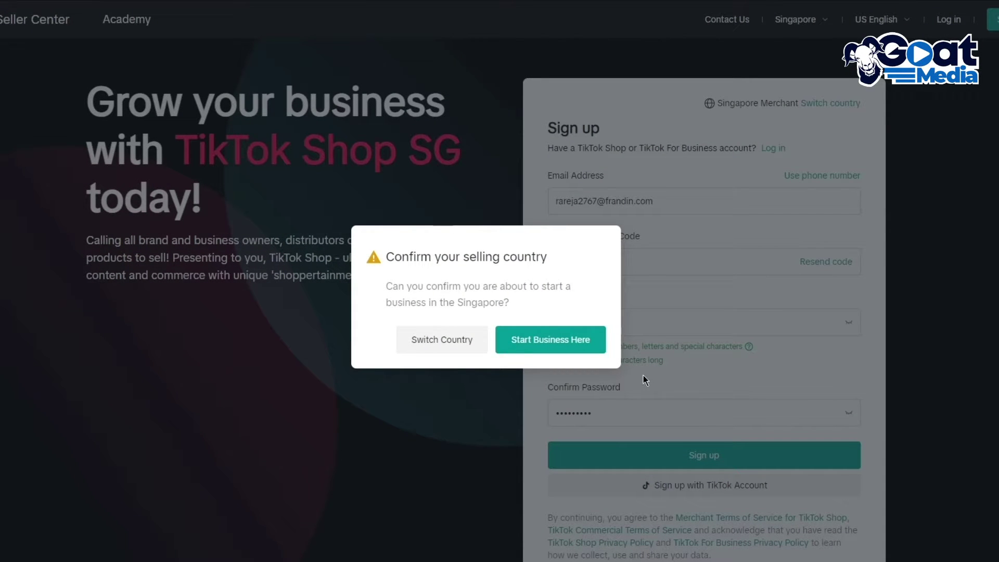
Decline the Singapore selling-country confirmation and close the country site list.
{"action": "left_click", "coordinate": [463, 340]}
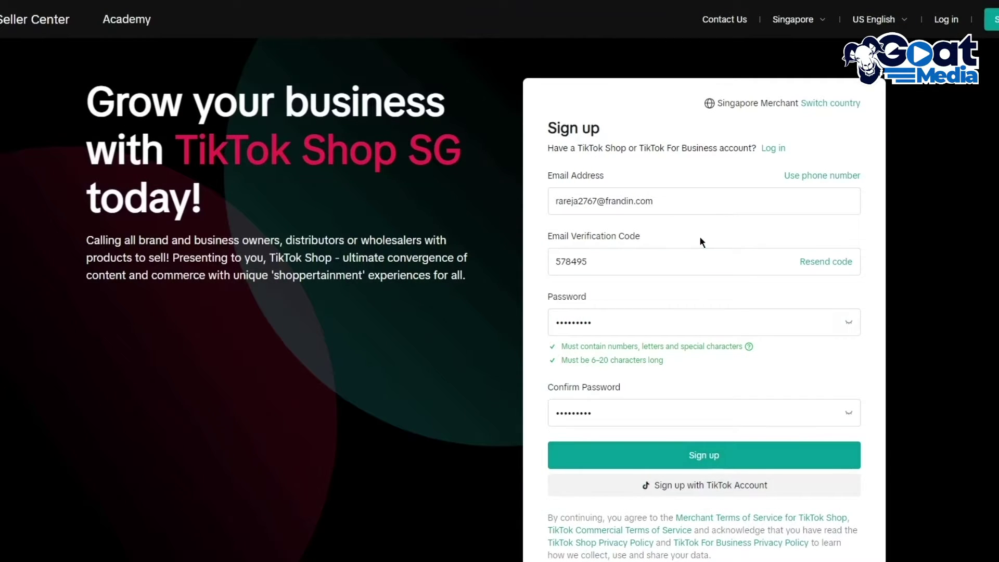
{"action": "mouse_move", "coordinate": [832, 103]}
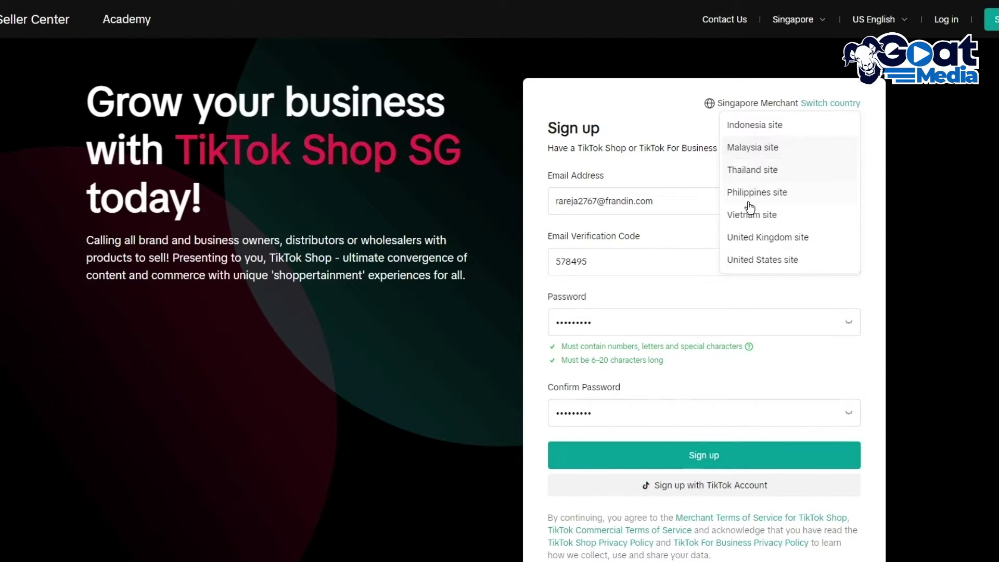
{"action": "left_click", "coordinate": [759, 262]}
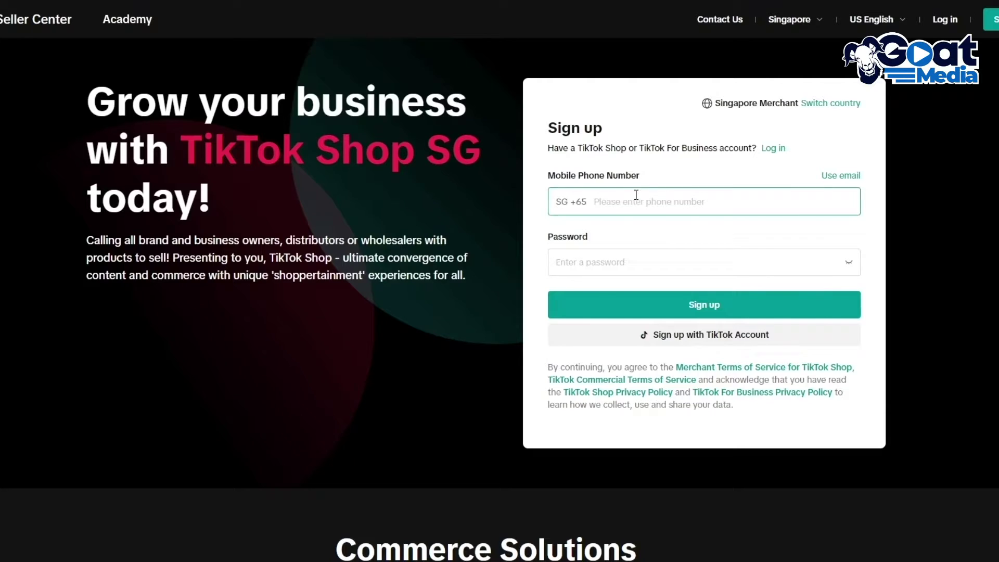
Switch back to email sign-up, paste the email address and request a new code.
{"action": "left_click", "coordinate": [832, 198]}
{"action": "left_click", "coordinate": [698, 225]}
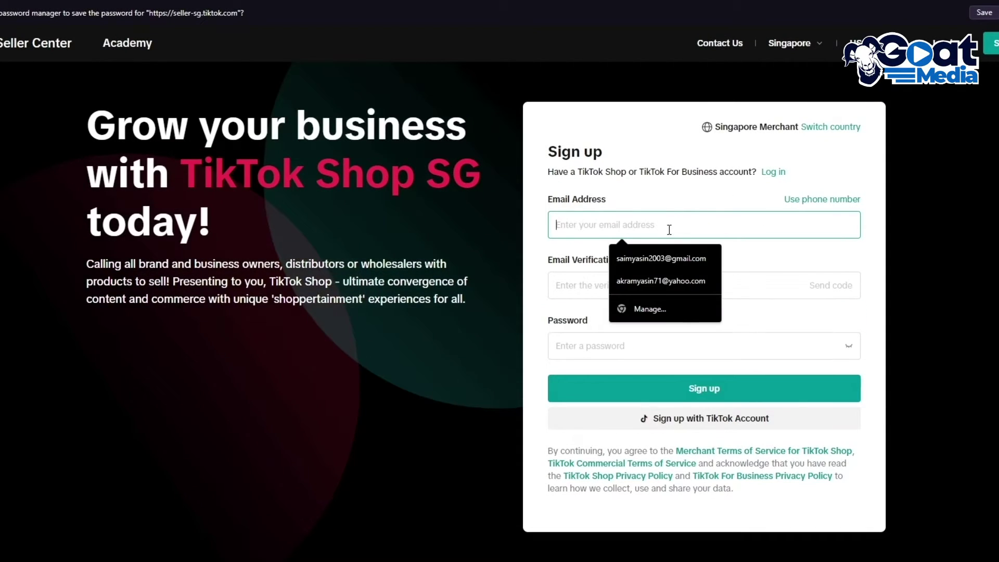
{"action": "right_click", "coordinate": [654, 231]}
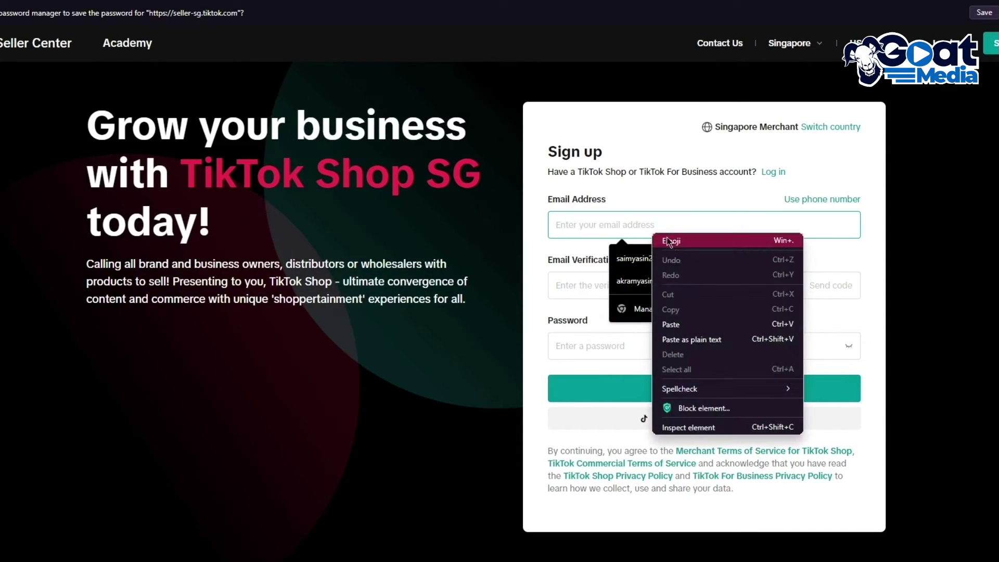
{"action": "left_click", "coordinate": [700, 322]}
{"action": "left_click", "coordinate": [827, 286]}
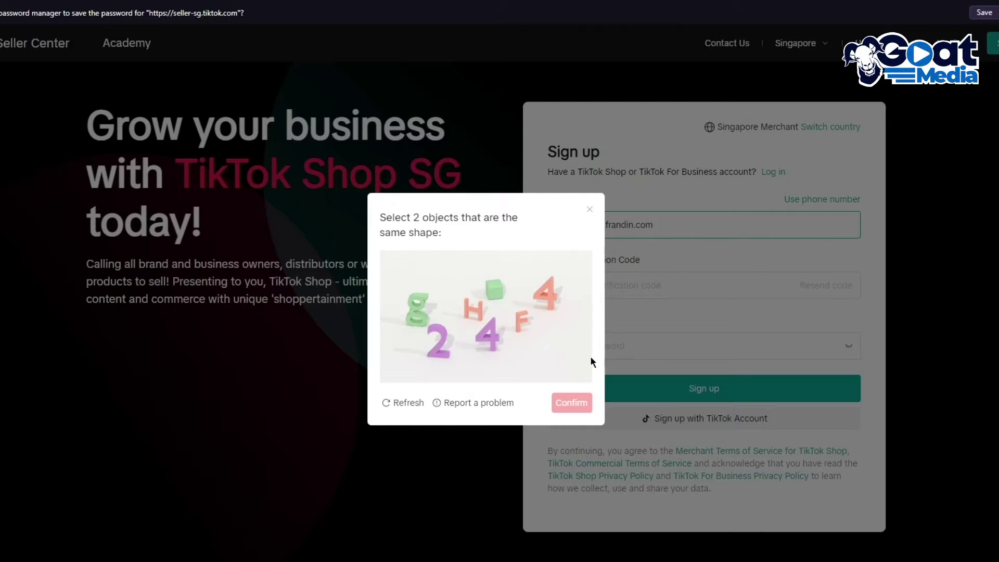
Pass the shape check by selecting the purple and orange 4s and confirming.
{"action": "left_click", "coordinate": [495, 333]}
{"action": "left_click", "coordinate": [541, 289]}
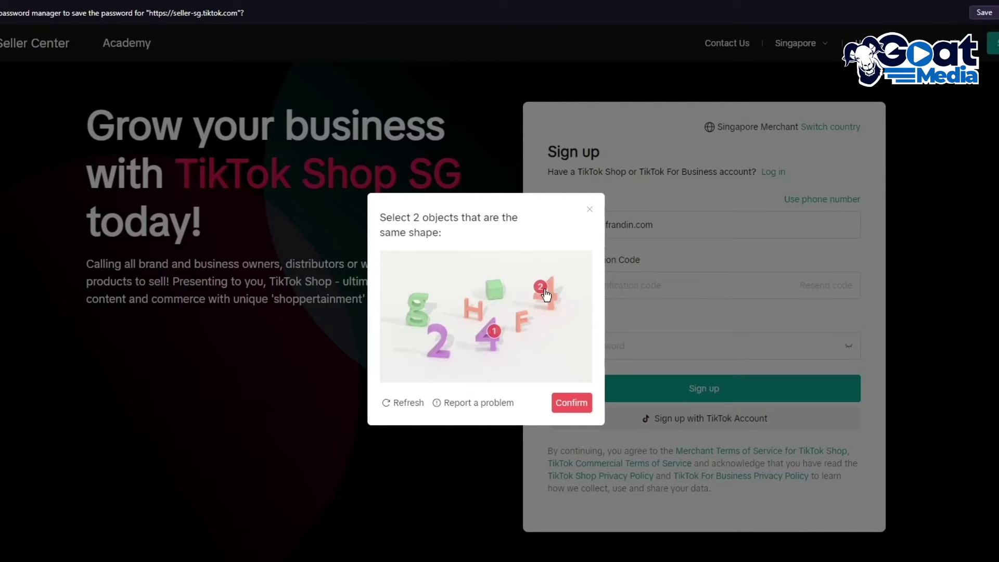
{"action": "left_click", "coordinate": [572, 403]}
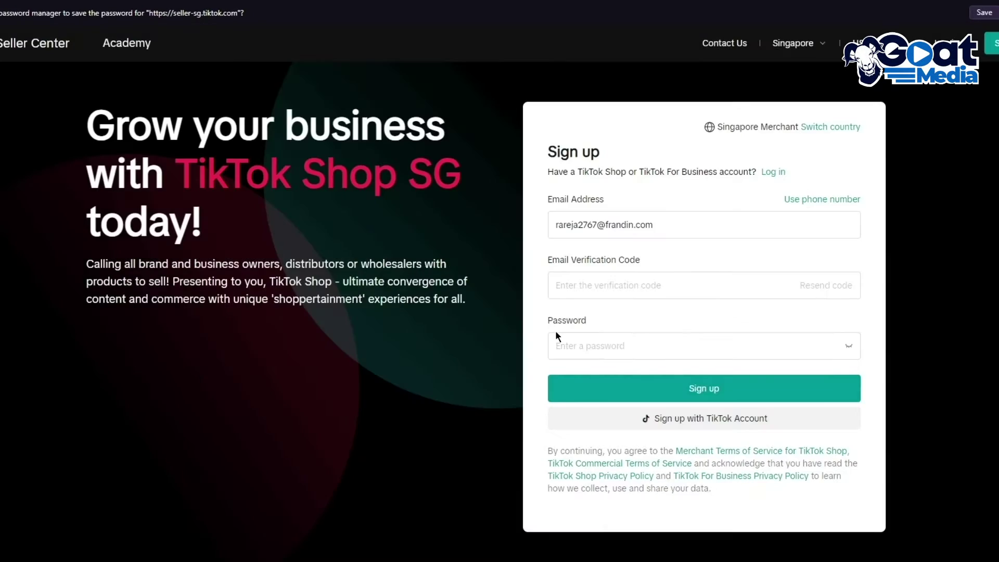
{"action": "left_click", "coordinate": [556, 333]}
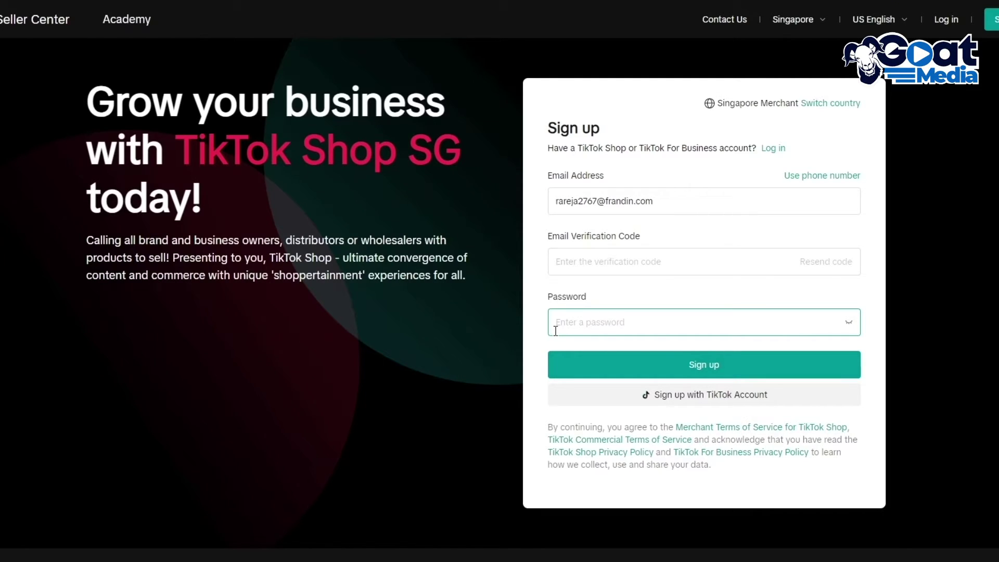
Enter the emailed code and a matching password, sign up, and confirm starting business in Singapore.
{"action": "left_click", "coordinate": [645, 258]}
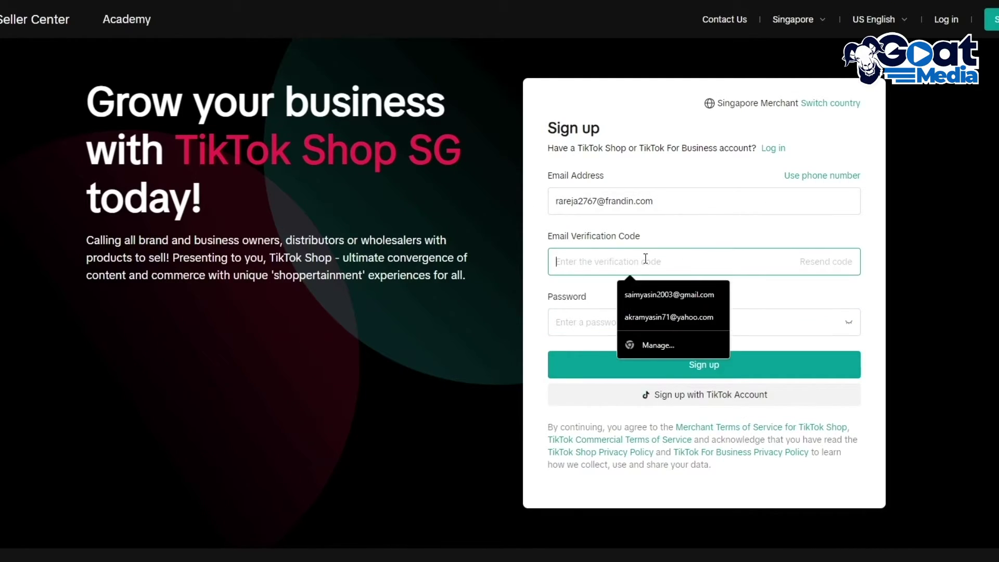
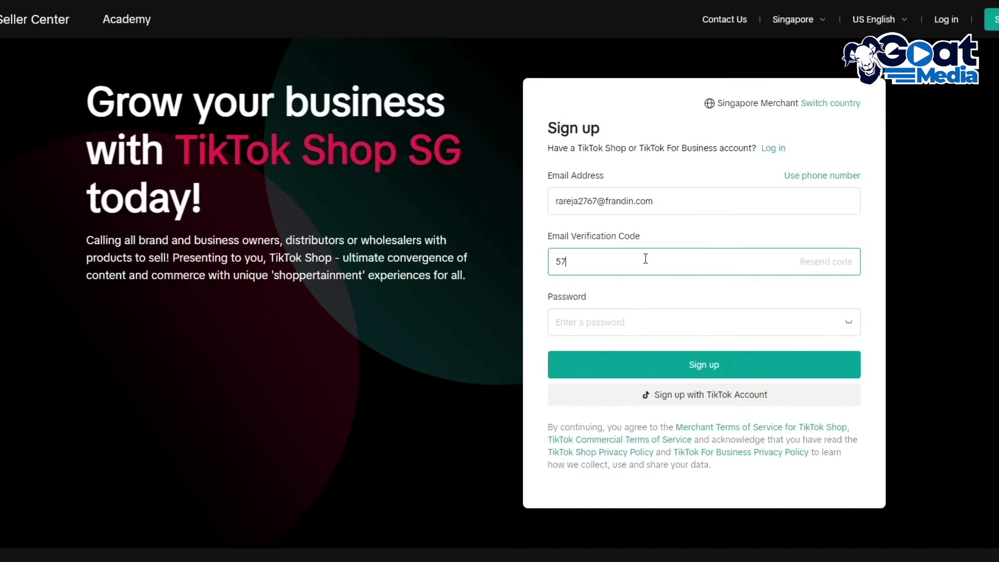
{"action": "left_click", "coordinate": [676, 322]}
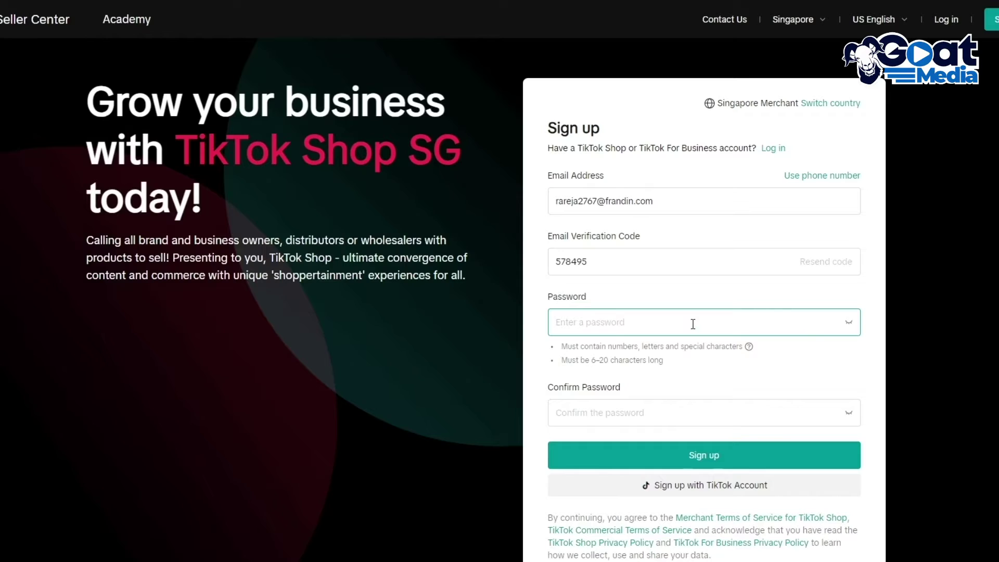
{"action": "type", "text": "•••"}
{"action": "left_click", "coordinate": [583, 416]}
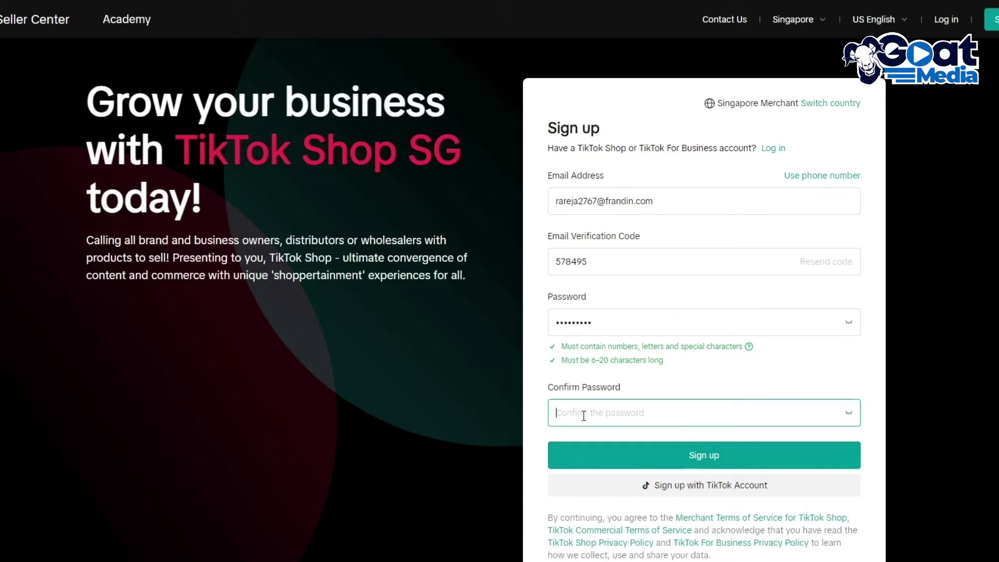
{"action": "type", "text": "••••"}
{"action": "left_click", "coordinate": [710, 455]}
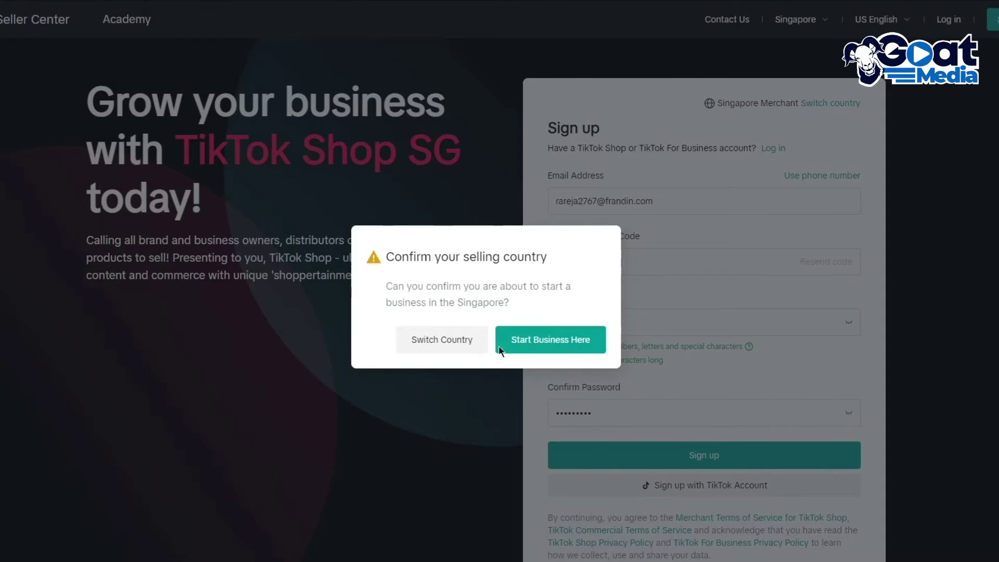
{"action": "left_click", "coordinate": [533, 339]}
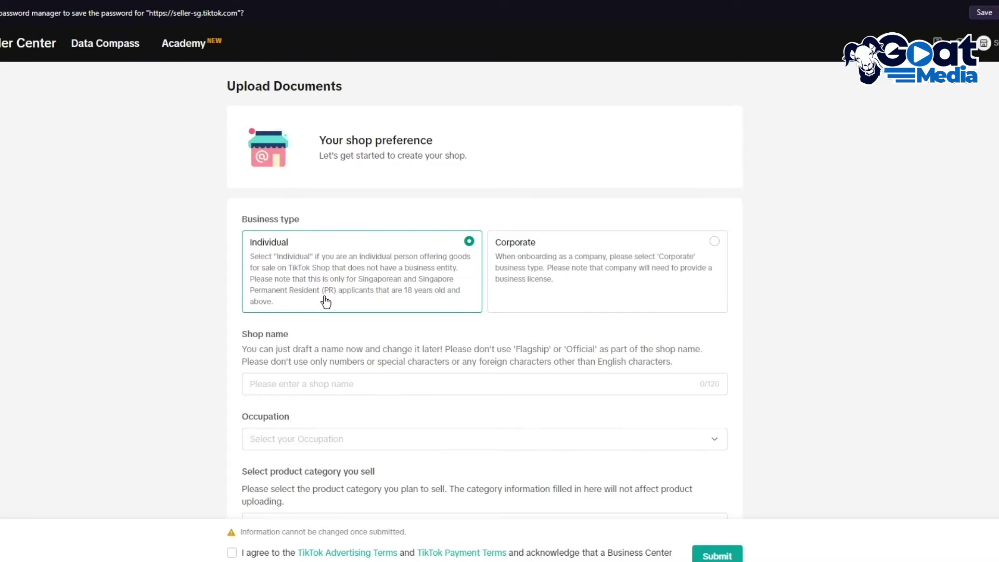
Enter 'vghjvhj' as the shop name.
{"action": "scroll", "coordinate": [446, 292], "scroll_direction": "down", "scroll_amount": 4}
{"action": "left_click", "coordinate": [310, 200]}
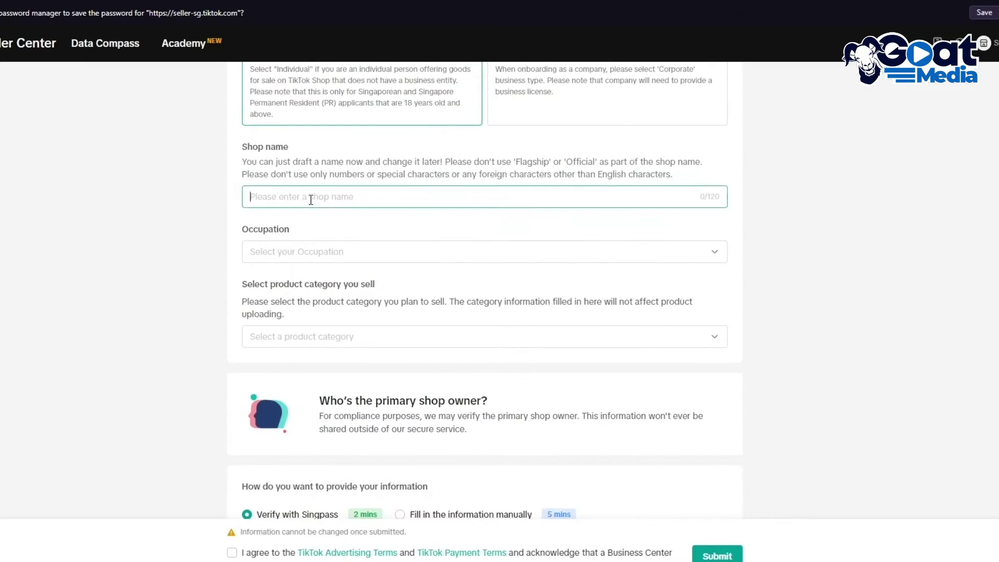
{"action": "type", "text": "vghjvhj"}
Set occupation to Administrative and Support Services and product category to Home Supplies.
{"action": "left_click", "coordinate": [318, 251]}
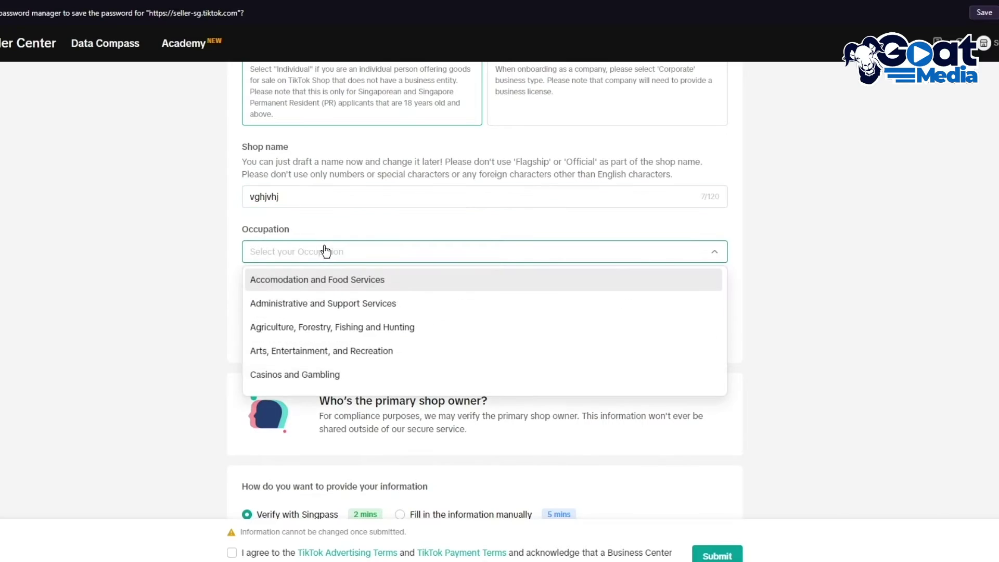
{"action": "left_click", "coordinate": [316, 304]}
{"action": "scroll", "coordinate": [383, 293], "scroll_direction": "down", "scroll_amount": 2}
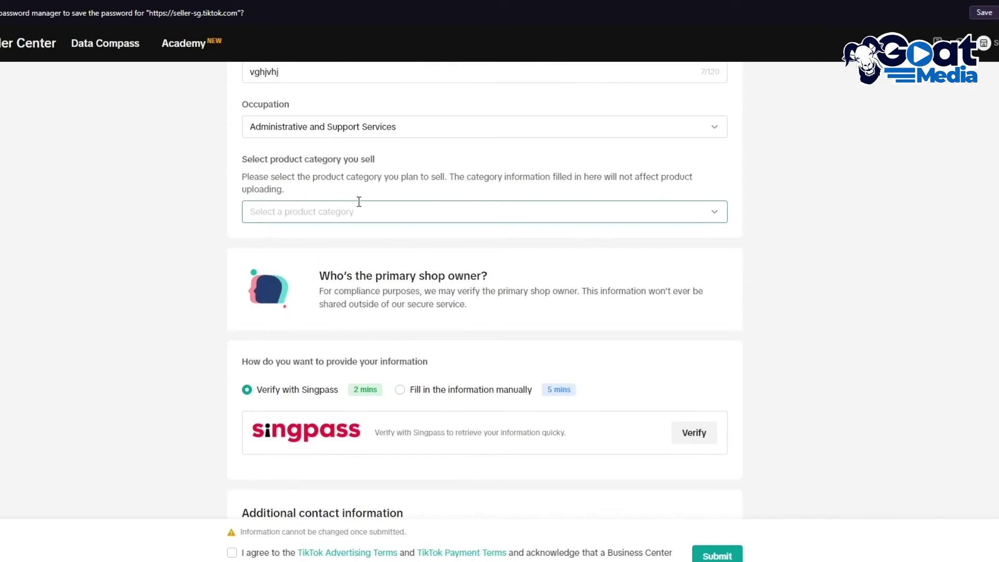
{"action": "left_click", "coordinate": [357, 208]}
{"action": "left_click", "coordinate": [318, 248]}
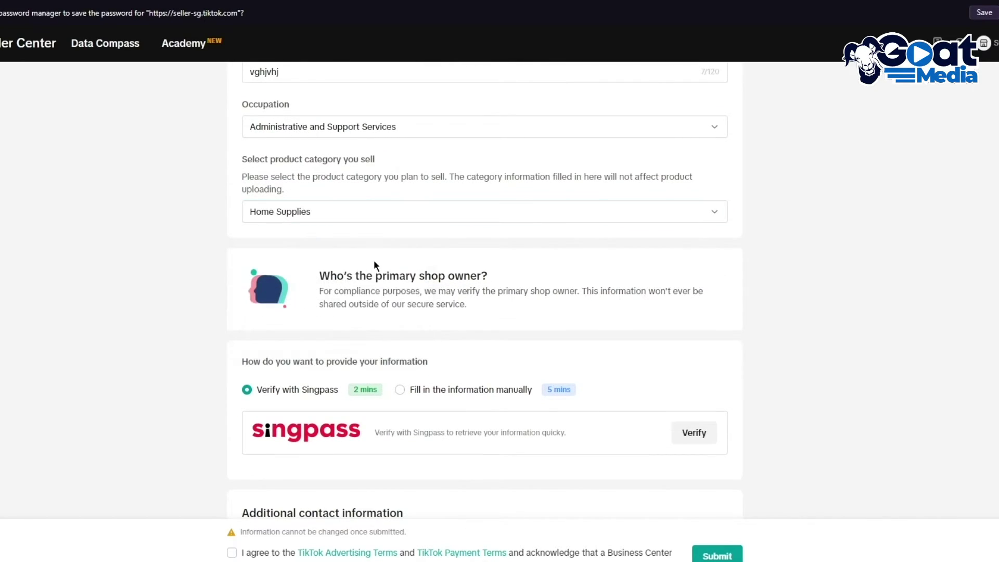
{"action": "scroll", "coordinate": [374, 260], "scroll_direction": "down", "scroll_amount": 4}
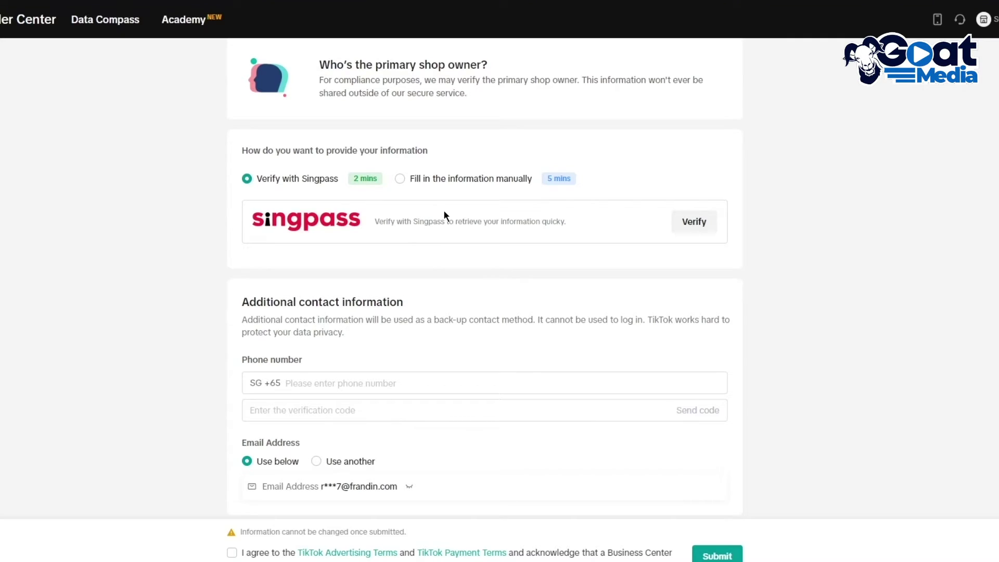
Choose to fill in the owner's information manually rather than verifying with Singpass.
{"action": "left_click_drag", "start_coordinate": [253, 148], "coordinate": [448, 135]}
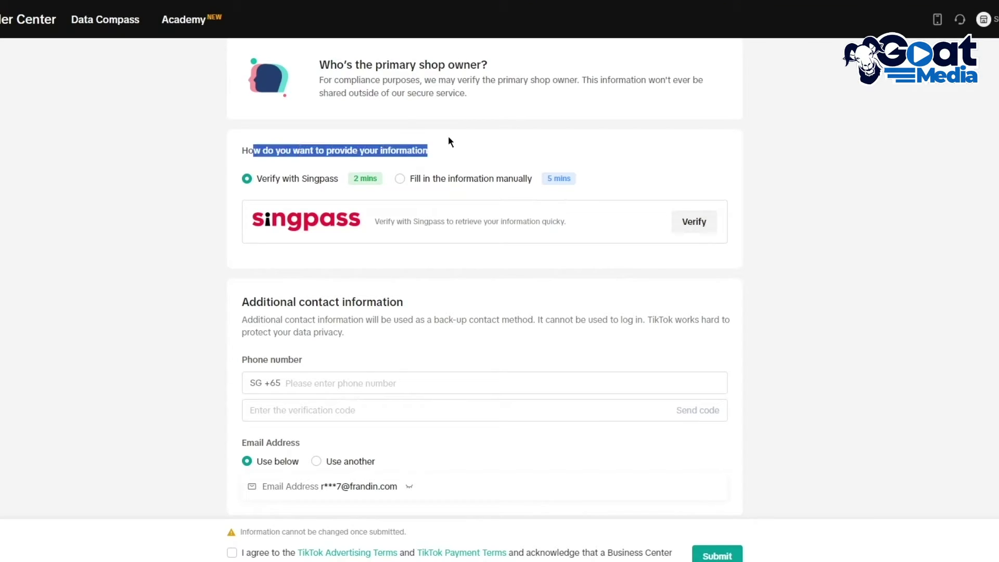
{"action": "left_click", "coordinate": [439, 178]}
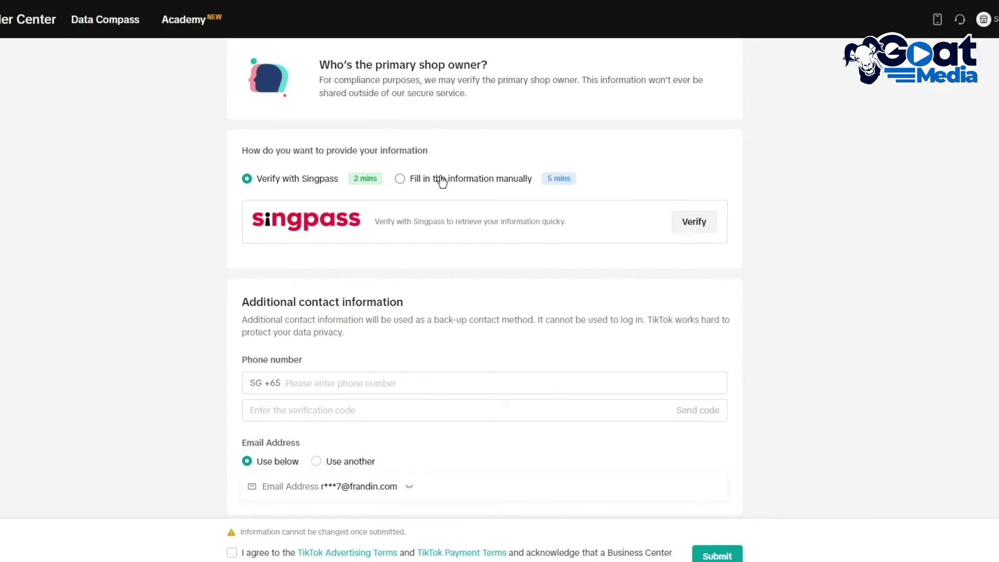
{"action": "left_click", "coordinate": [304, 187]}
{"action": "left_click", "coordinate": [428, 180]}
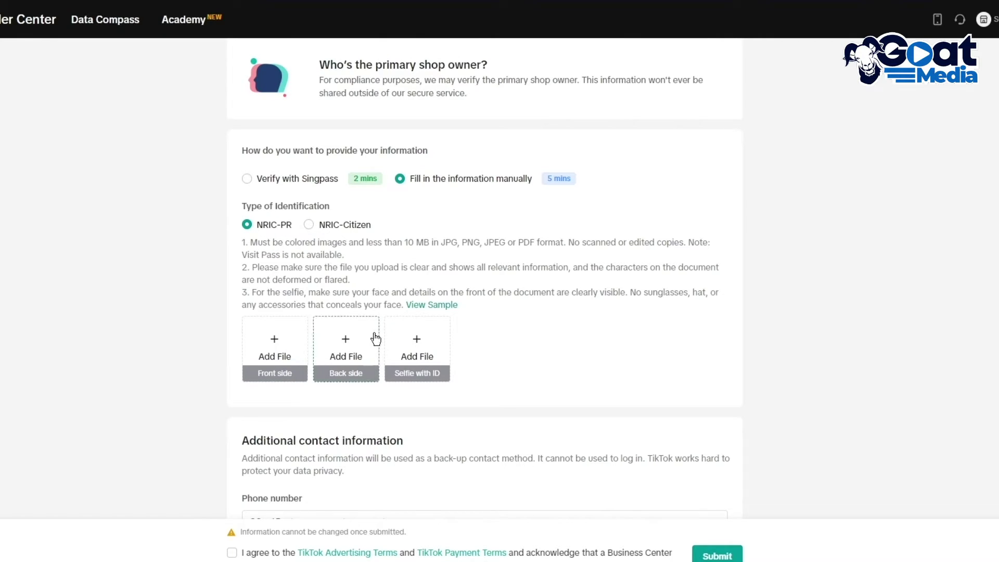
Leave the backup phone number empty and return to the top of the form.
{"action": "scroll", "coordinate": [561, 309], "scroll_direction": "down", "scroll_amount": 4}
{"action": "left_click", "coordinate": [452, 318]}
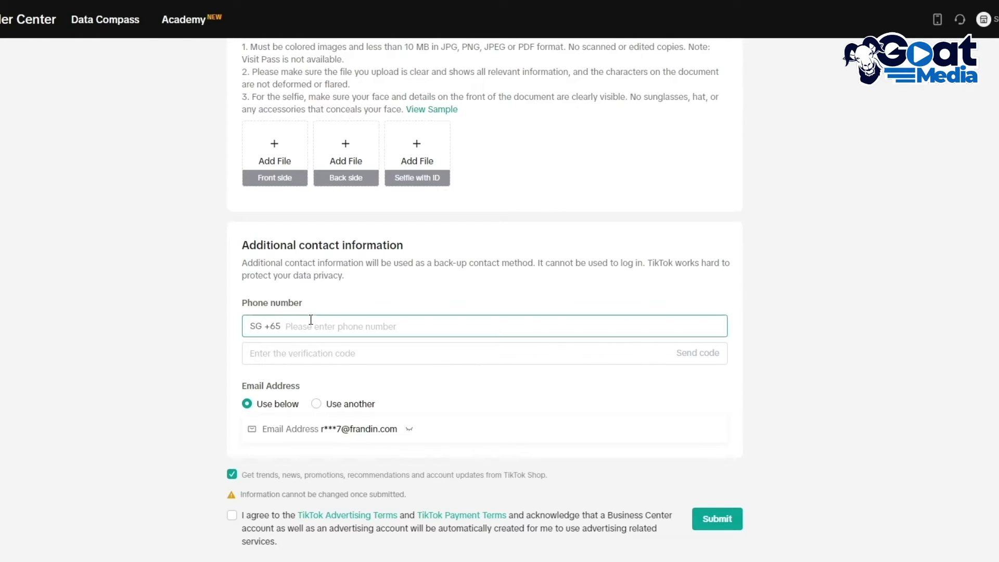
{"action": "left_click", "coordinate": [309, 353]}
{"action": "left_click", "coordinate": [183, 324]}
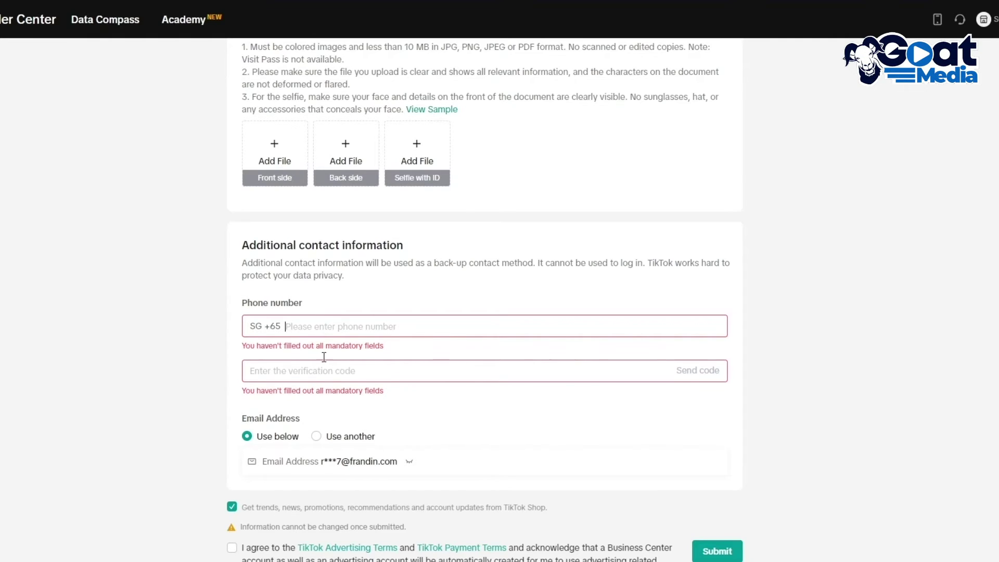
{"action": "scroll", "coordinate": [323, 335], "scroll_direction": "up", "scroll_amount": 10}
{"action": "scroll", "coordinate": [324, 336], "scroll_direction": "up", "scroll_amount": 1}
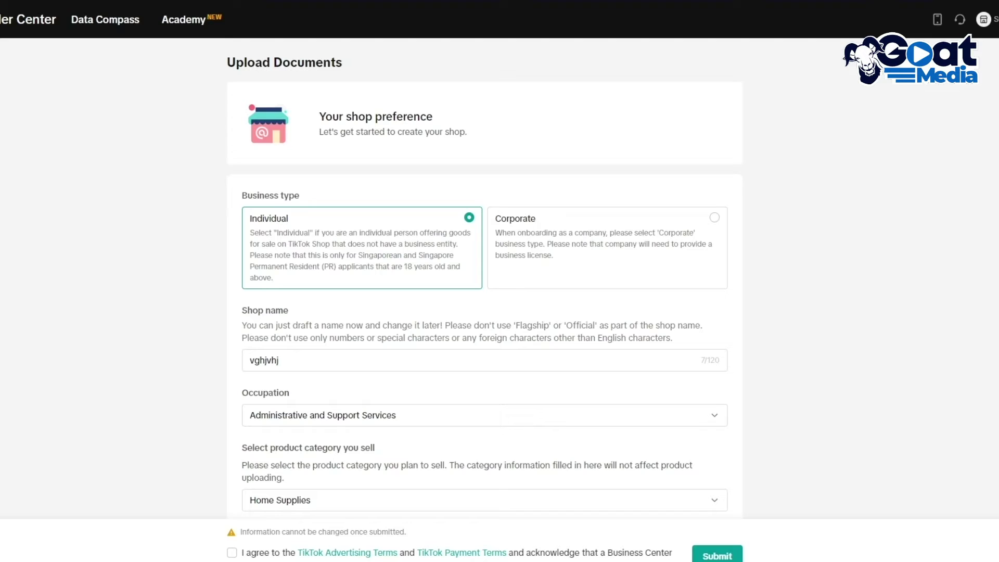
Search the web for 'tiktok shop dashboard', leaving the unsaved shop form.
{"action": "left_click", "coordinate": [145, 6]}
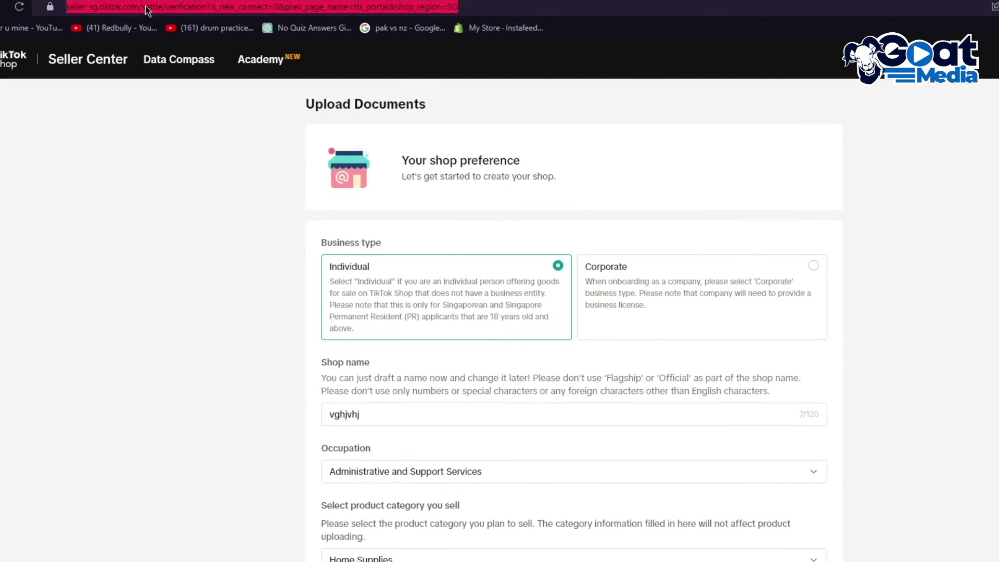
{"action": "type", "text": "tiktok shop "}
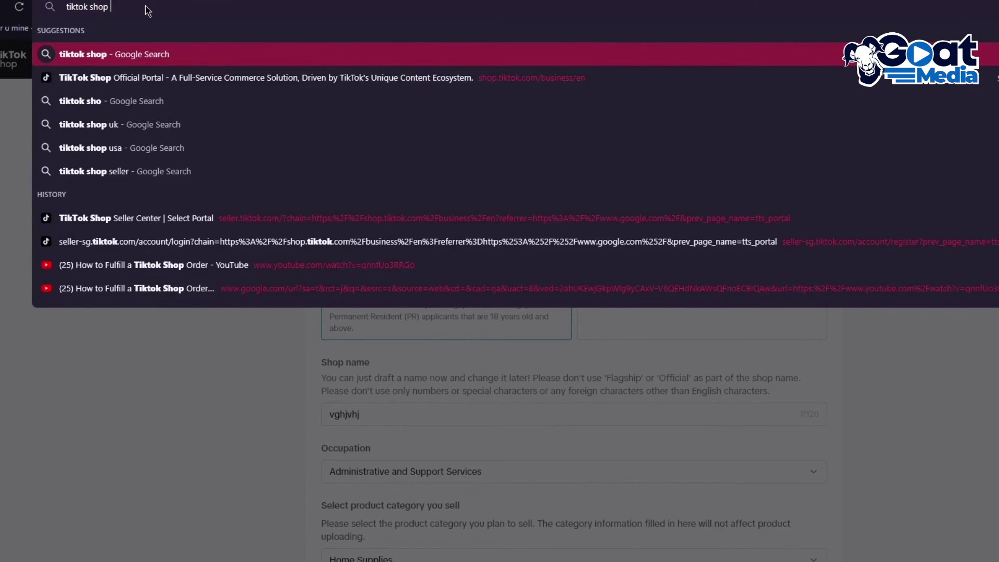
{"action": "type", "text": "dashboard"}
{"action": "key", "text": "Return"}
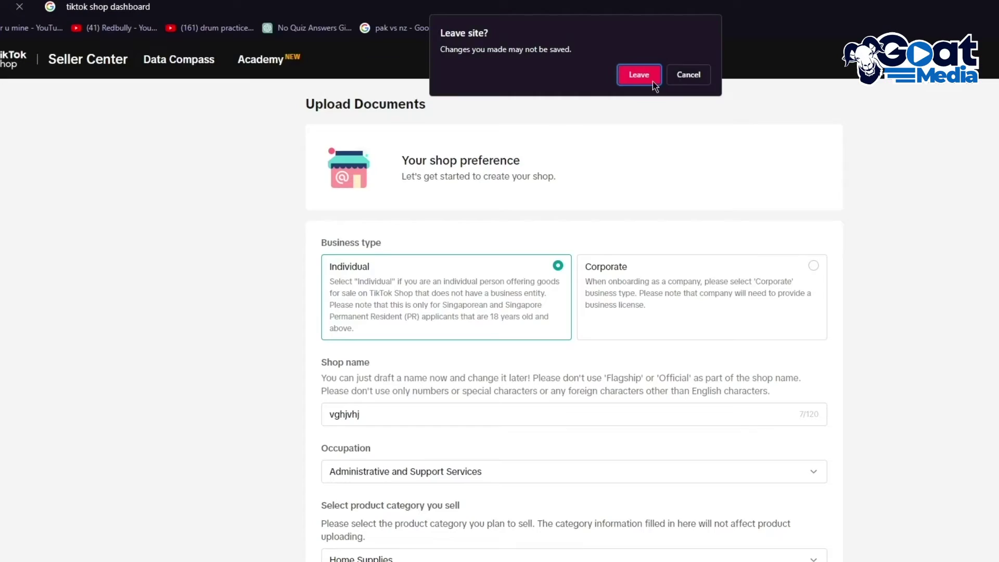
{"action": "left_click", "coordinate": [629, 74]}
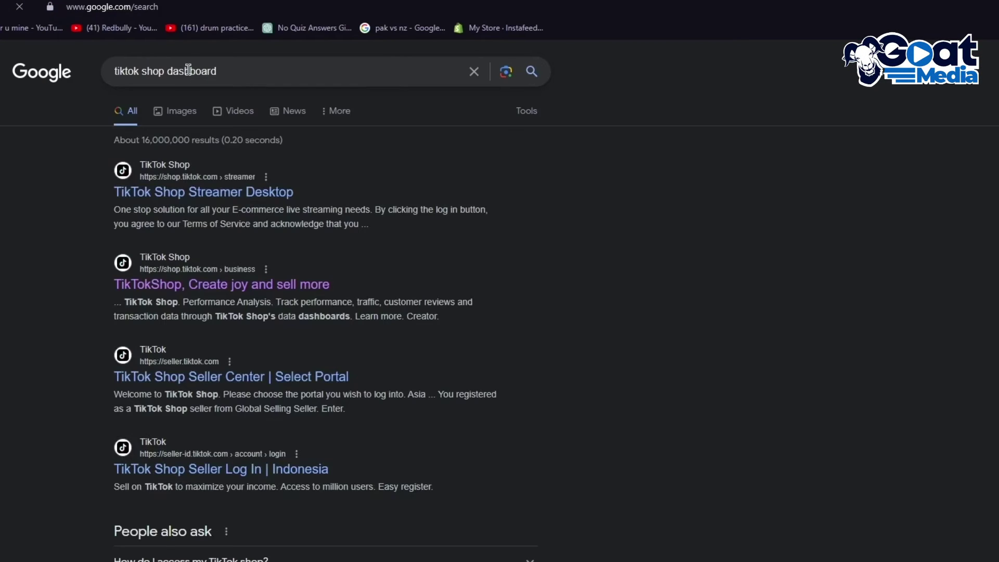
Browse image results and preview the Business Help Center TikTok Shop Ads dashboard screenshot.
{"action": "left_click", "coordinate": [181, 111]}
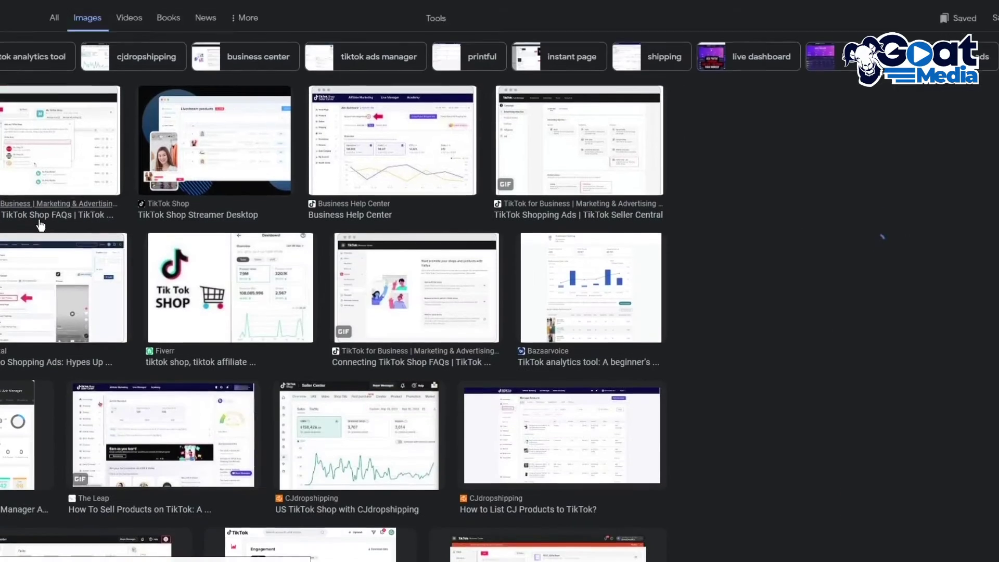
{"action": "left_click", "coordinate": [41, 225]}
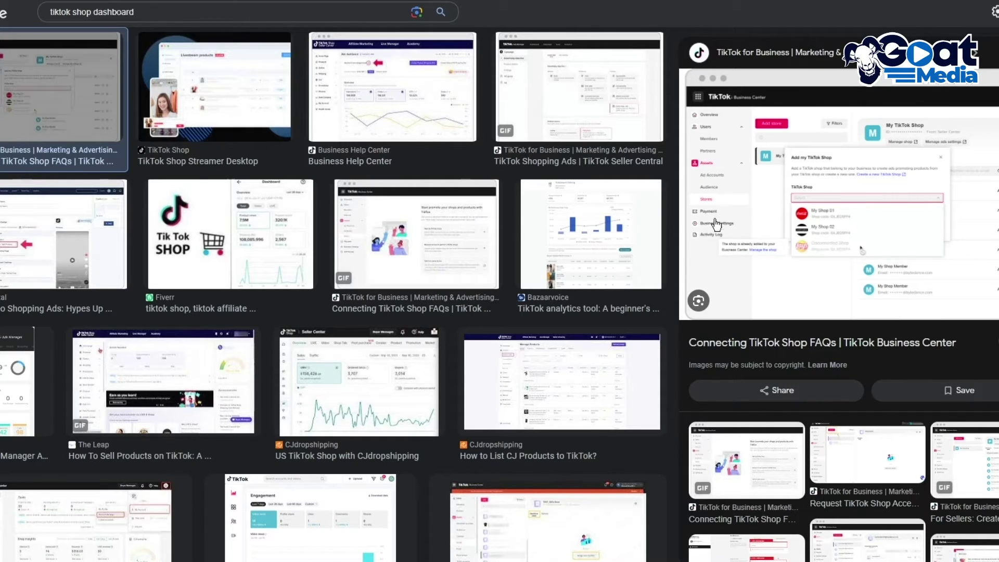
{"action": "left_click", "coordinate": [413, 108]}
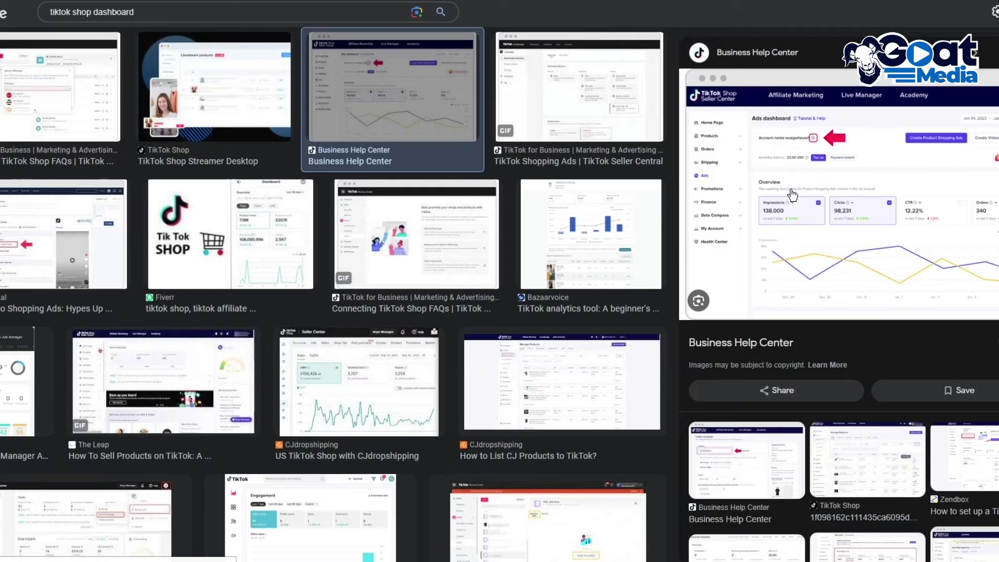
{"action": "scroll", "coordinate": [112, 153], "scroll_direction": "up", "scroll_amount": 2}
{"action": "double_click", "coordinate": [122, 36]}
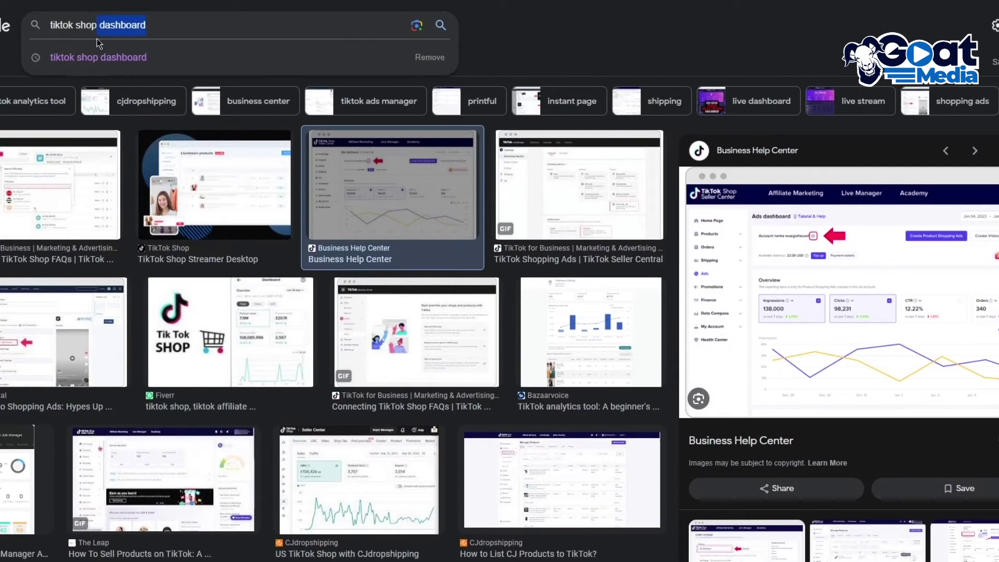
Search images for TikTok Shop orders and preview the BigSeller Manage Orders screenshot.
{"action": "type", "text": "orders"}
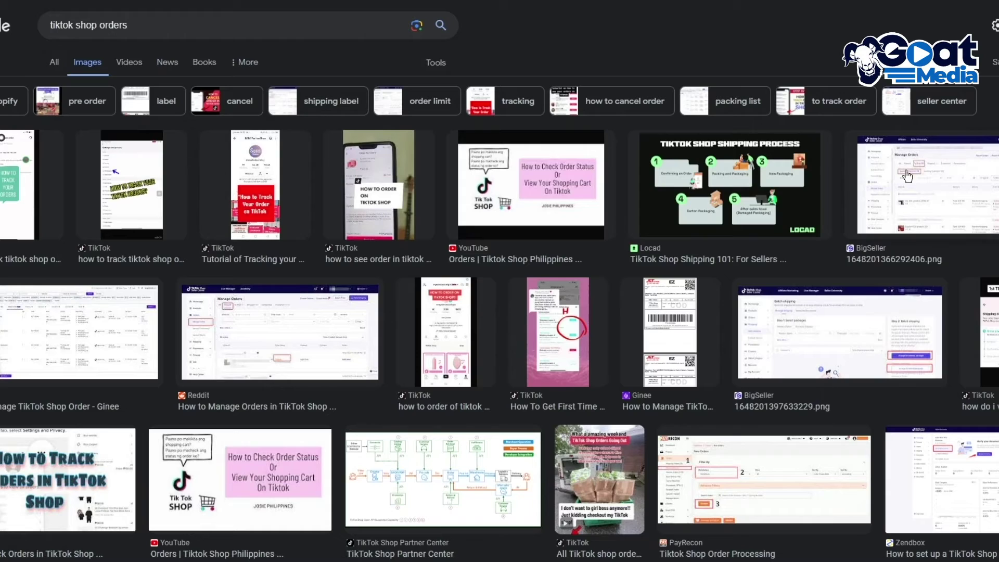
{"action": "left_click", "coordinate": [908, 177]}
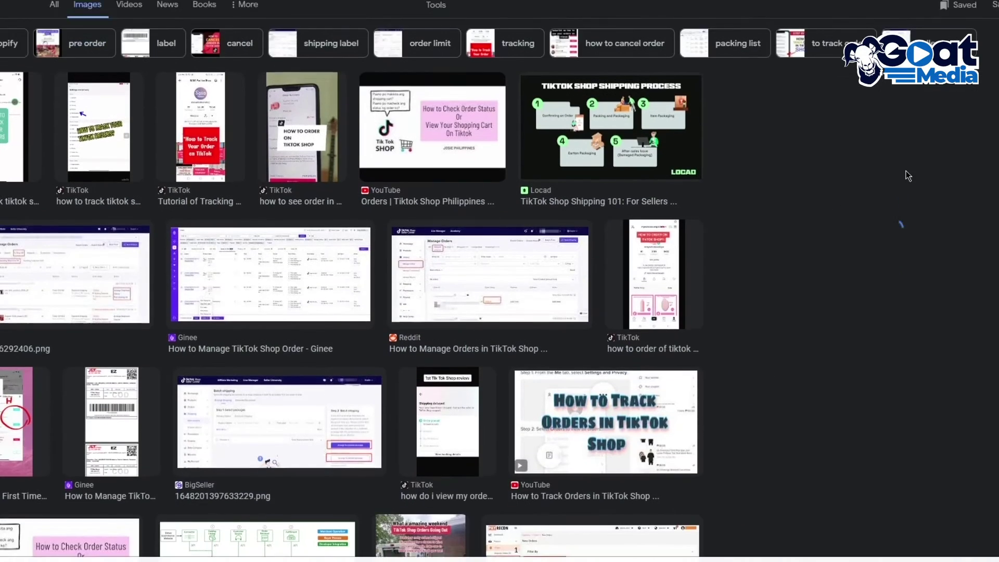